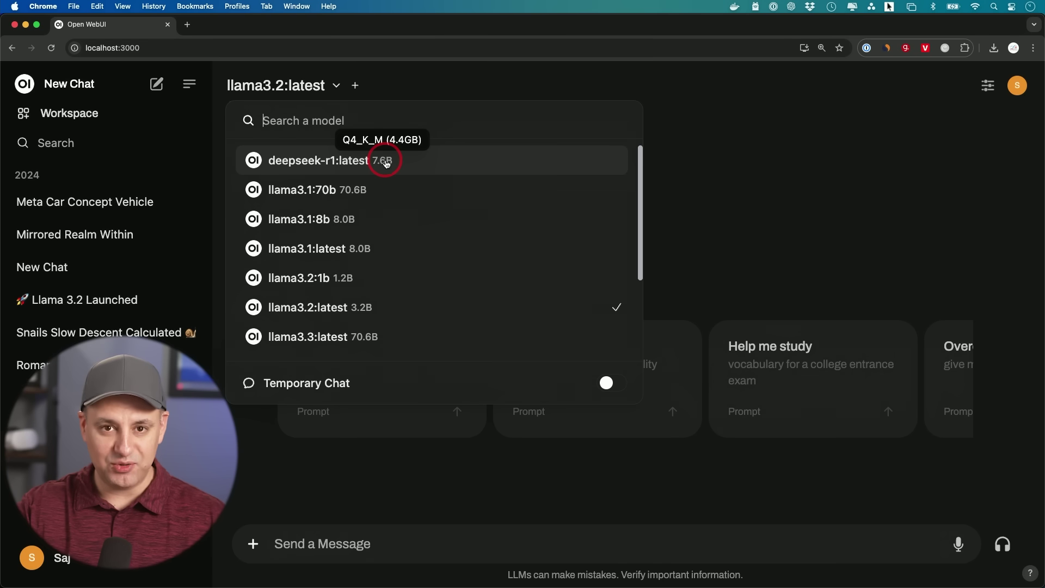
Scroll through the side-by-side deepseek-r1:32b and deepseek-r1:latest responses.
scroll(367, 228, down, 3)
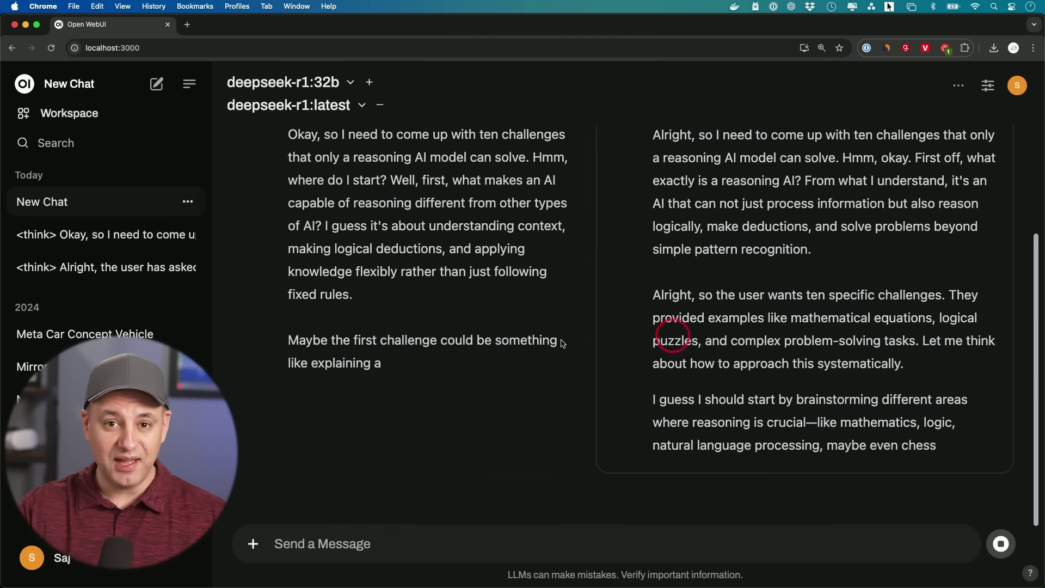
scroll(425, 341, up, 3)
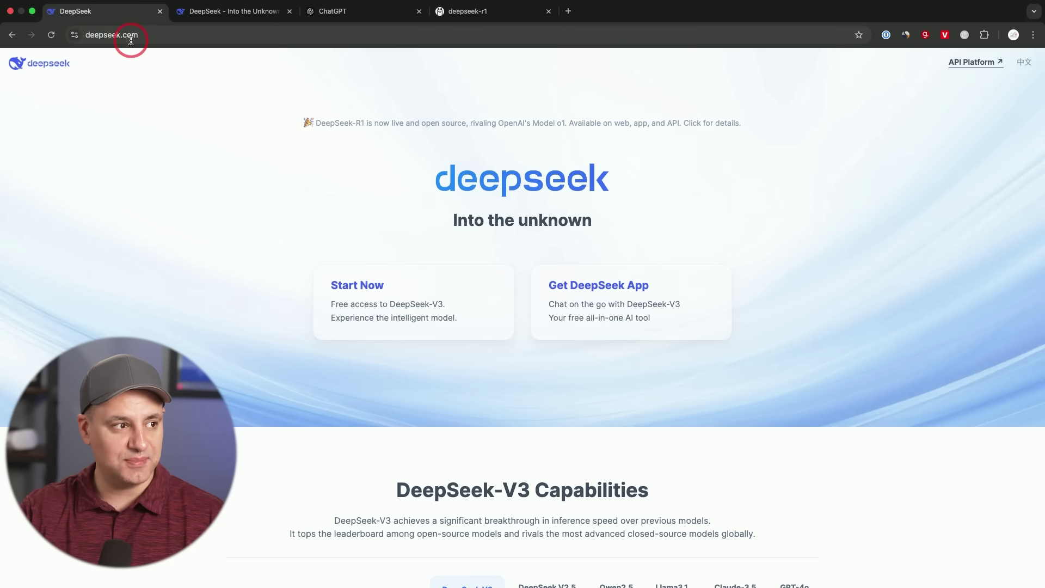
Open the DeepSeek chat page and switch DeepThink (R1) reasoning on, then off again.
click(367, 291)
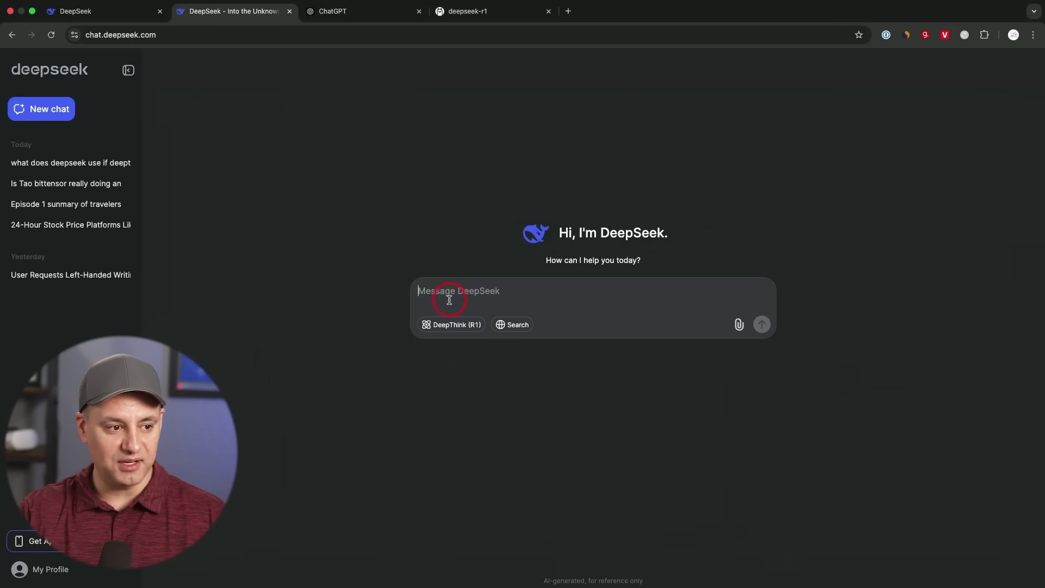
click(457, 330)
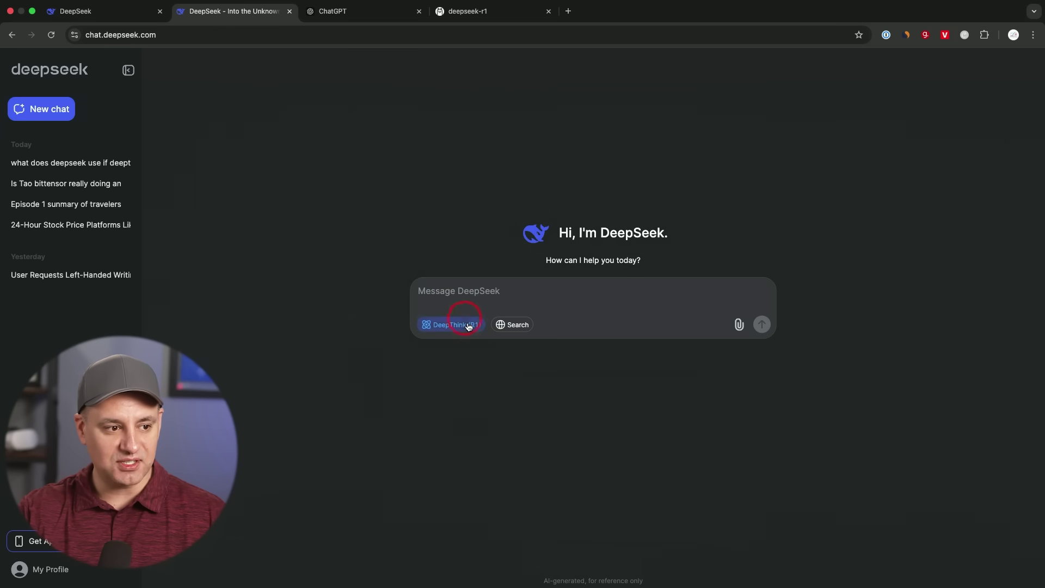
click(454, 330)
click(432, 303)
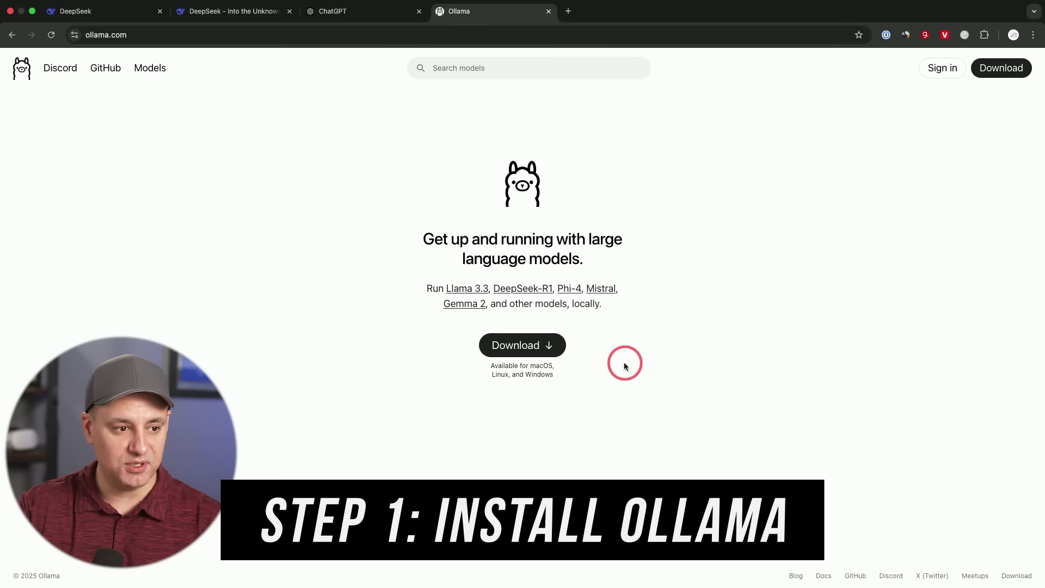
Go to the Ollama download page and select the Windows version.
click(526, 350)
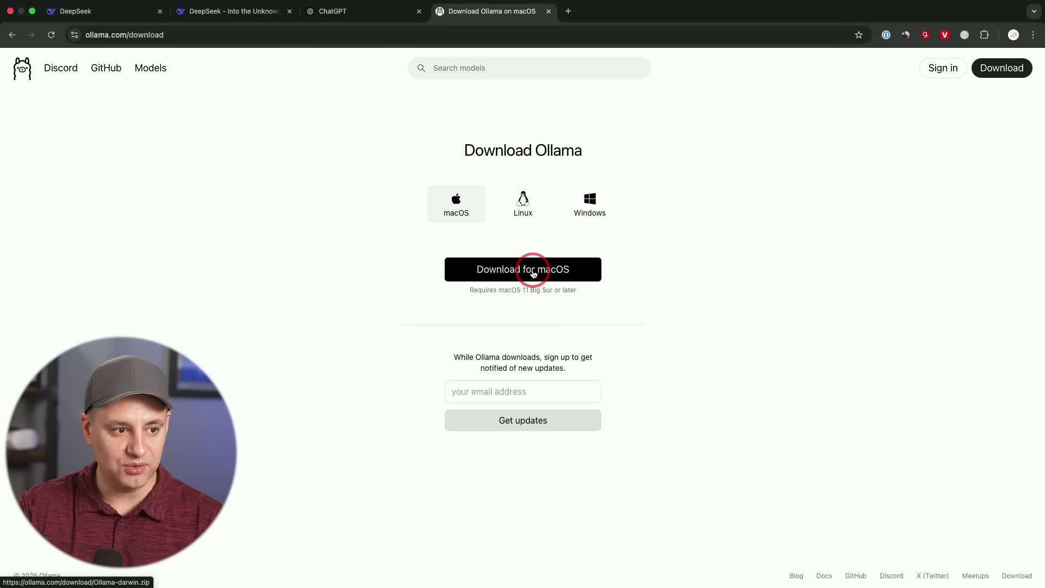
click(590, 207)
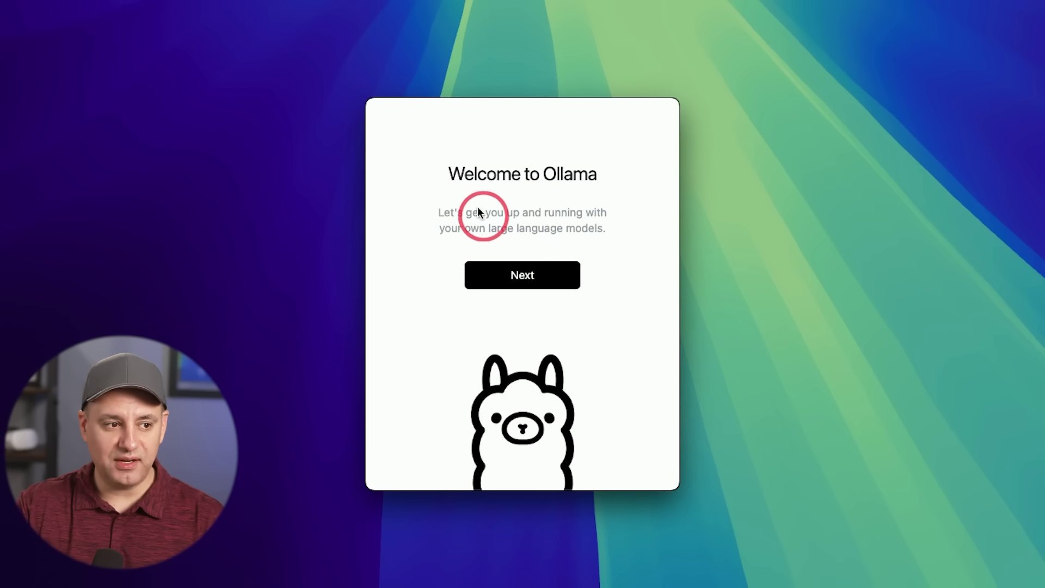
Install the ollama command line past the welcome screen, approving with the administrator password.
click(516, 279)
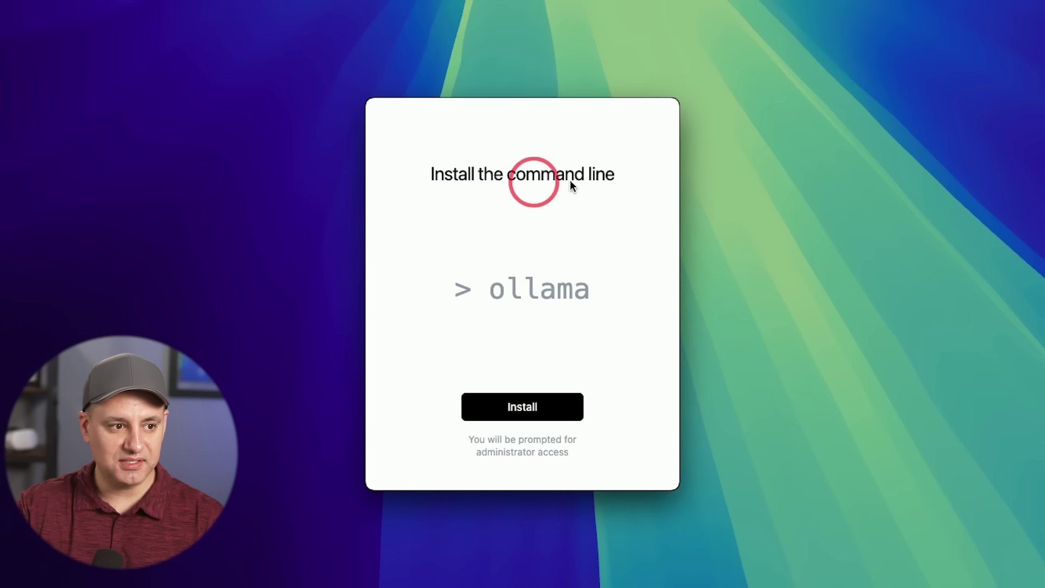
click(515, 416)
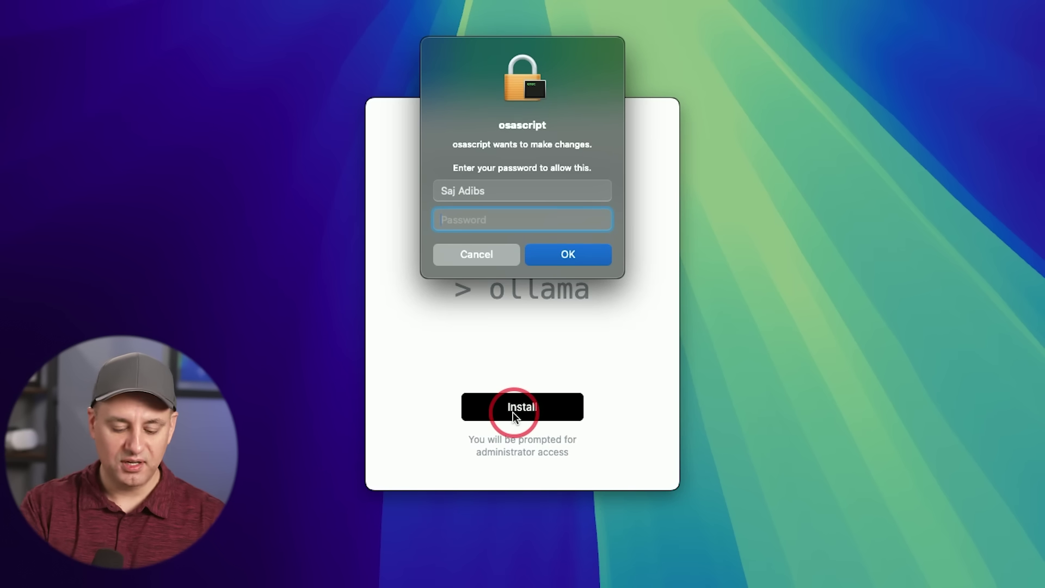
text(password)
key(Return)
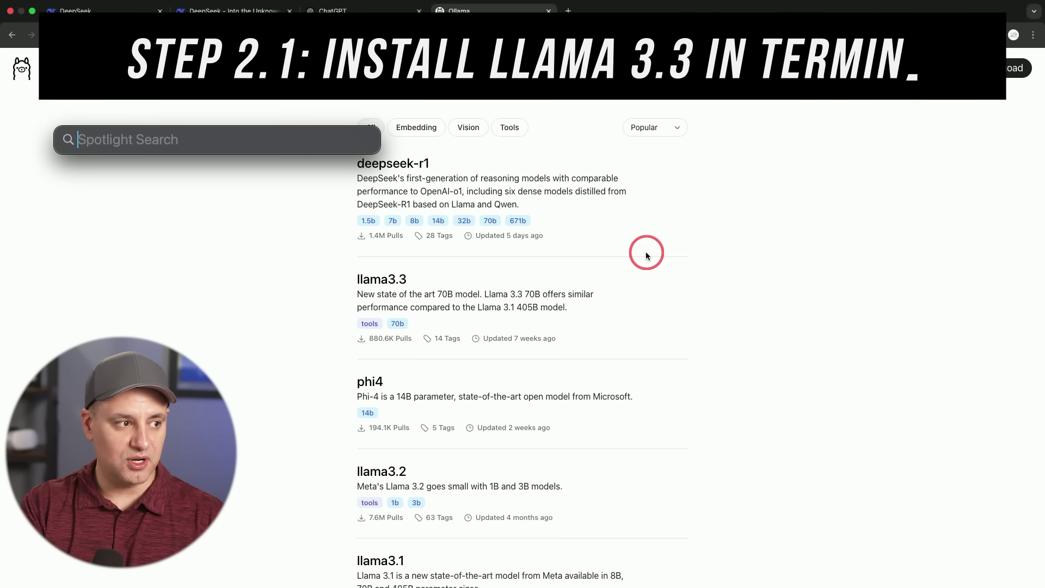
Launch Terminal and run 'ollama run llama3.3', edited from the llama3.2 command.
text(ter)
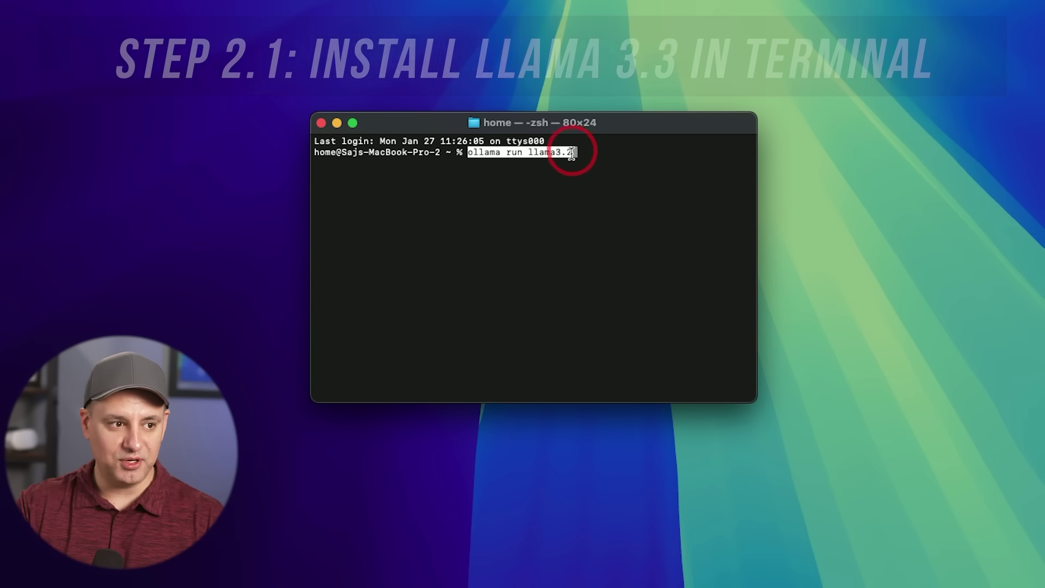
key(BackSpace)
text(3)
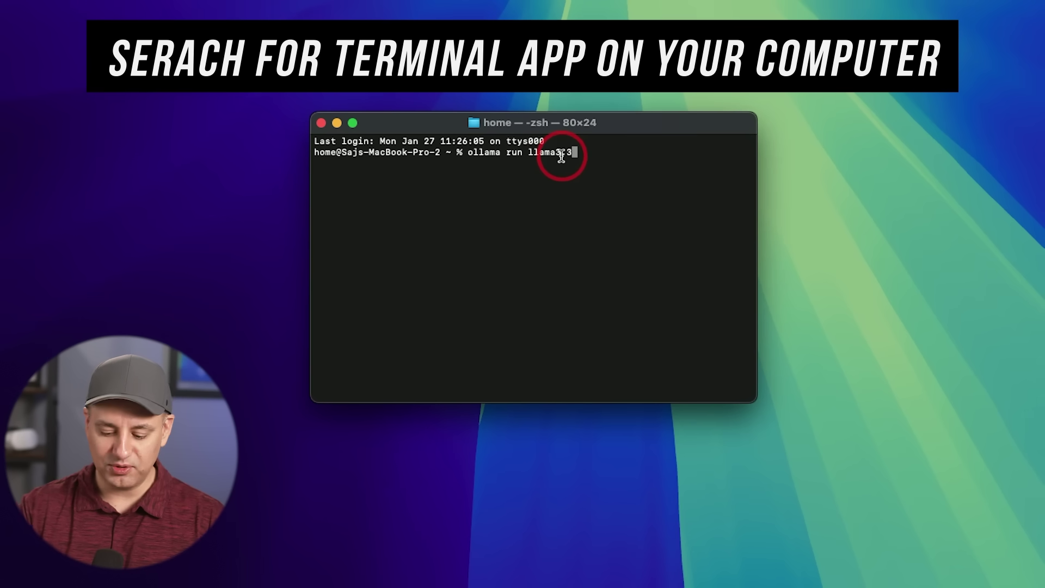
key(Return)
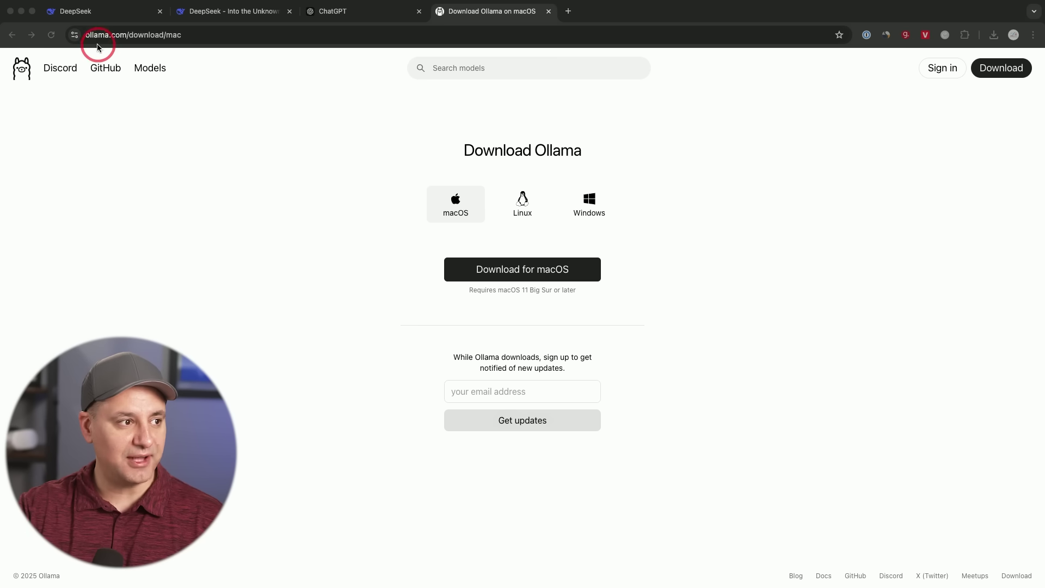
Open the deepseek-r1 page from the Ollama models list and review its available sizes.
click(148, 69)
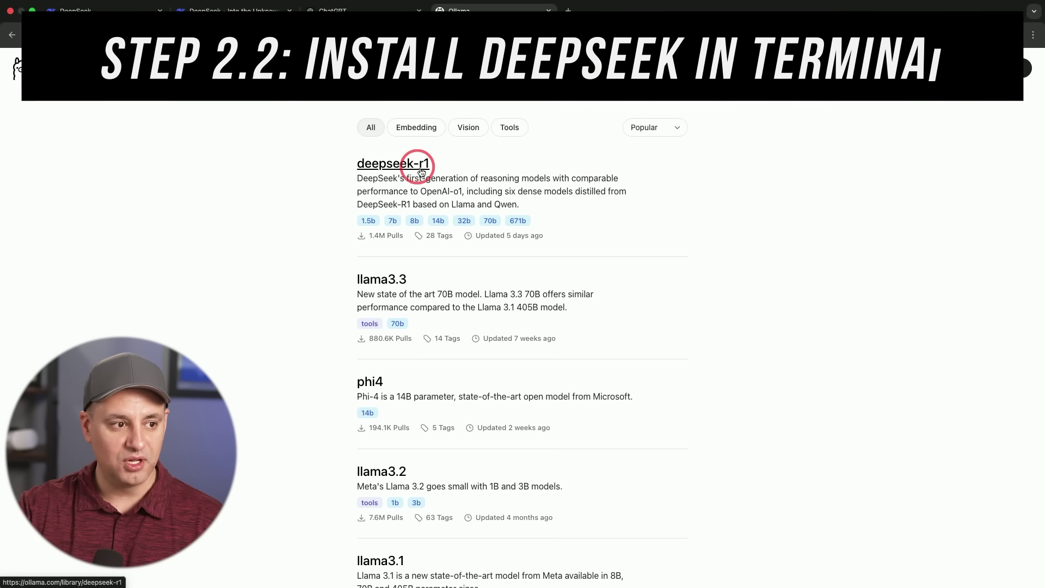
click(471, 165)
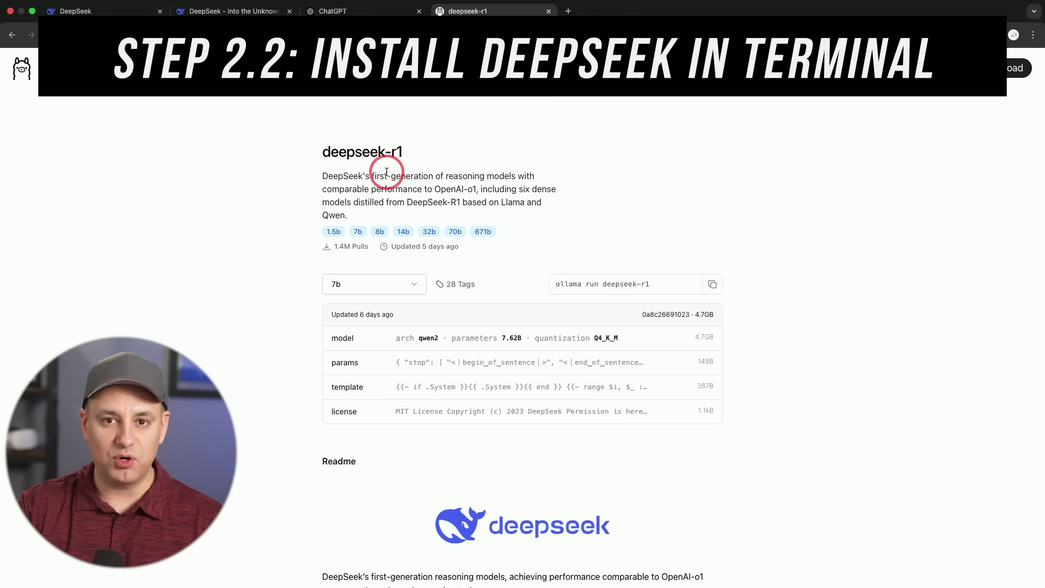
click(419, 290)
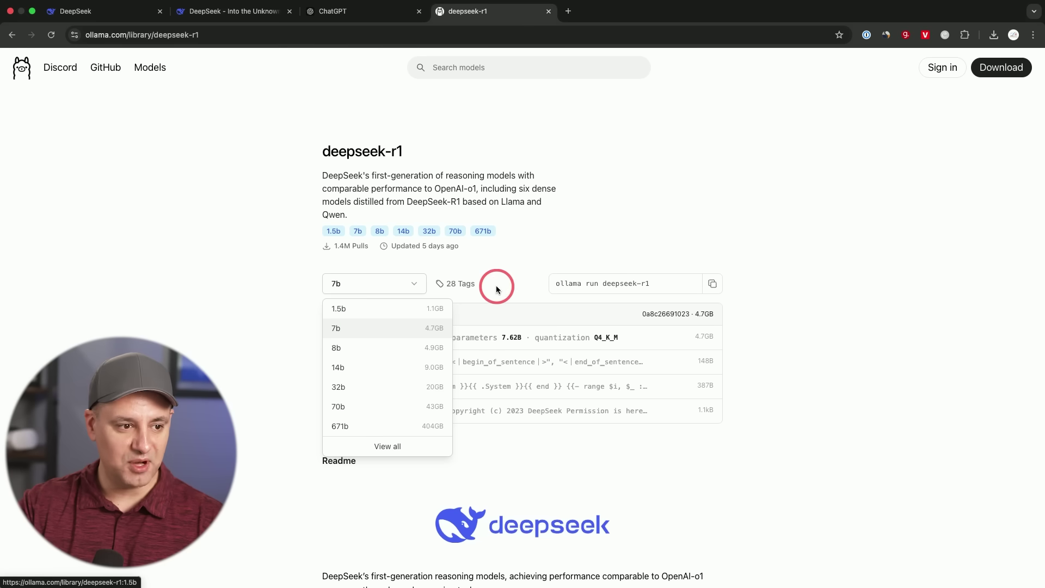
click(496, 285)
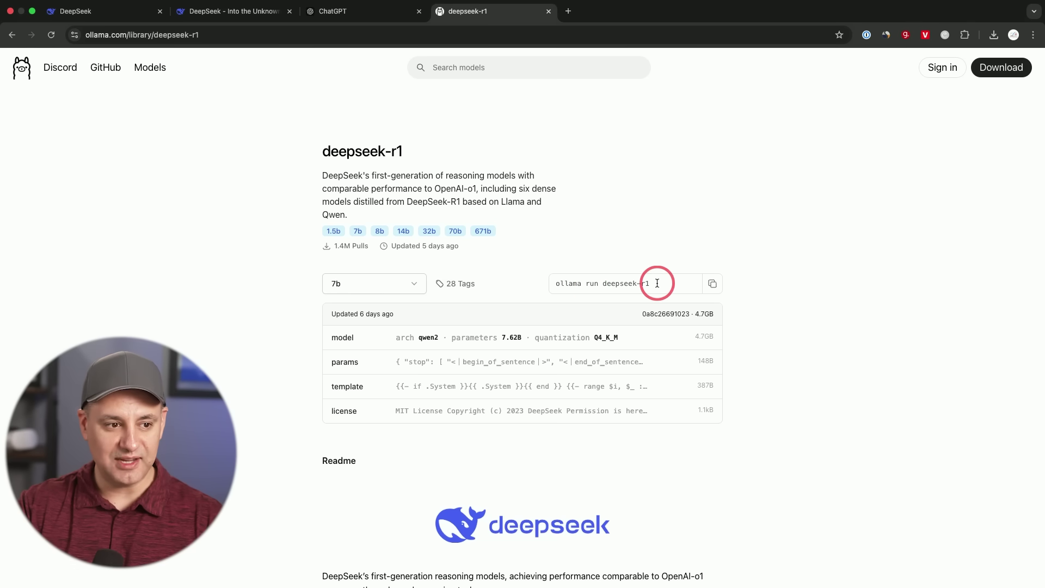
Switch deepseek-r1 to the 14b version and highlight the 14b tag in its run command.
click(401, 288)
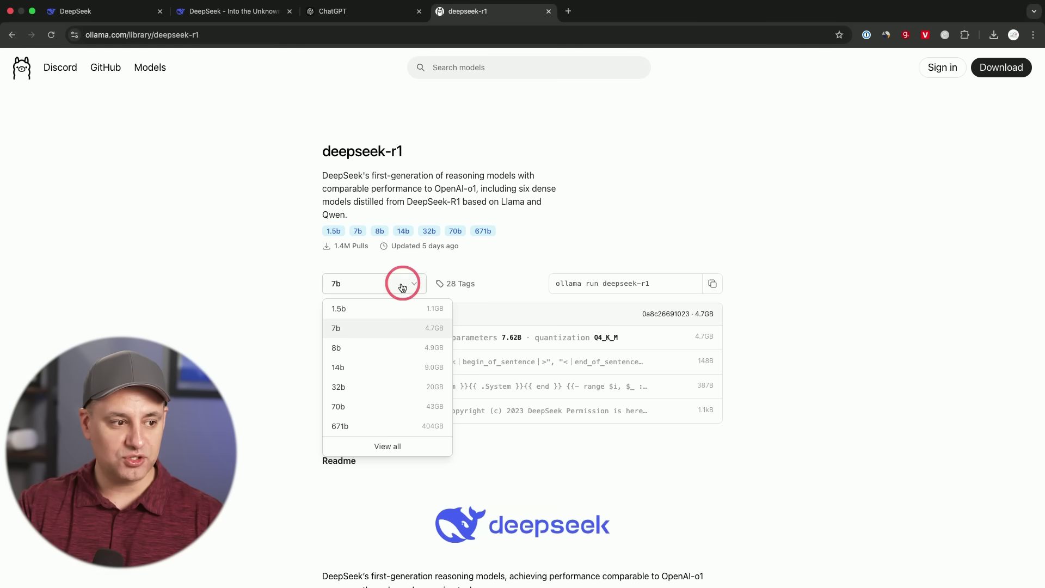
click(352, 374)
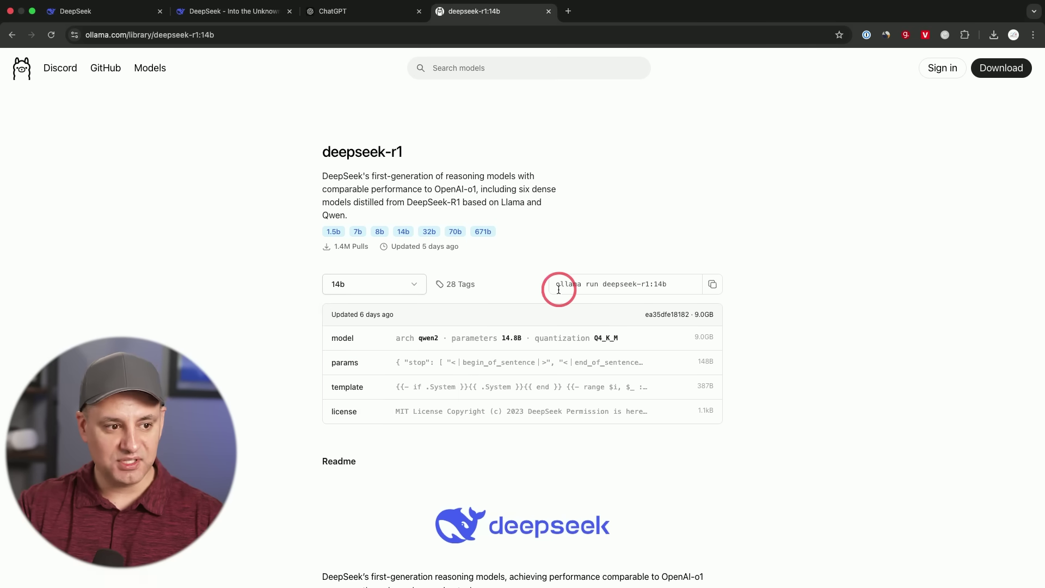
drag(655, 284, 676, 281)
click(793, 257)
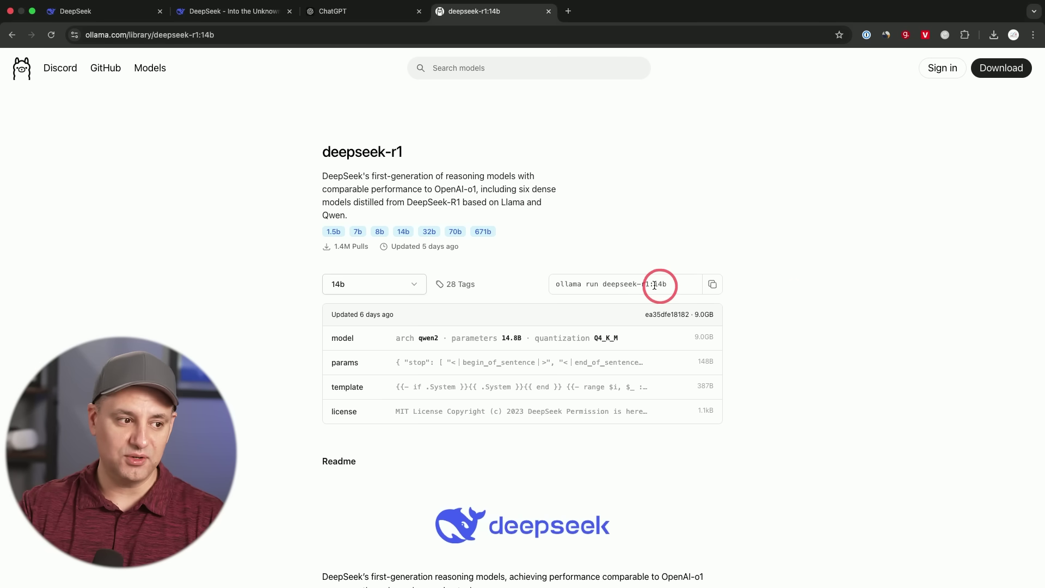
Switch back to the 7b version and copy its 'ollama run deepseek-r1' command.
click(385, 284)
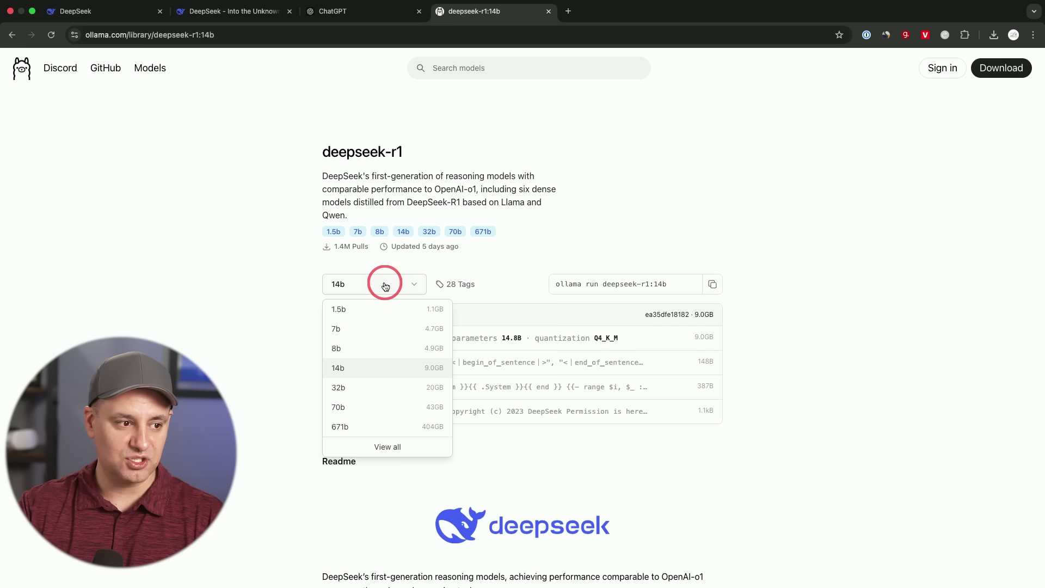
click(364, 330)
click(711, 284)
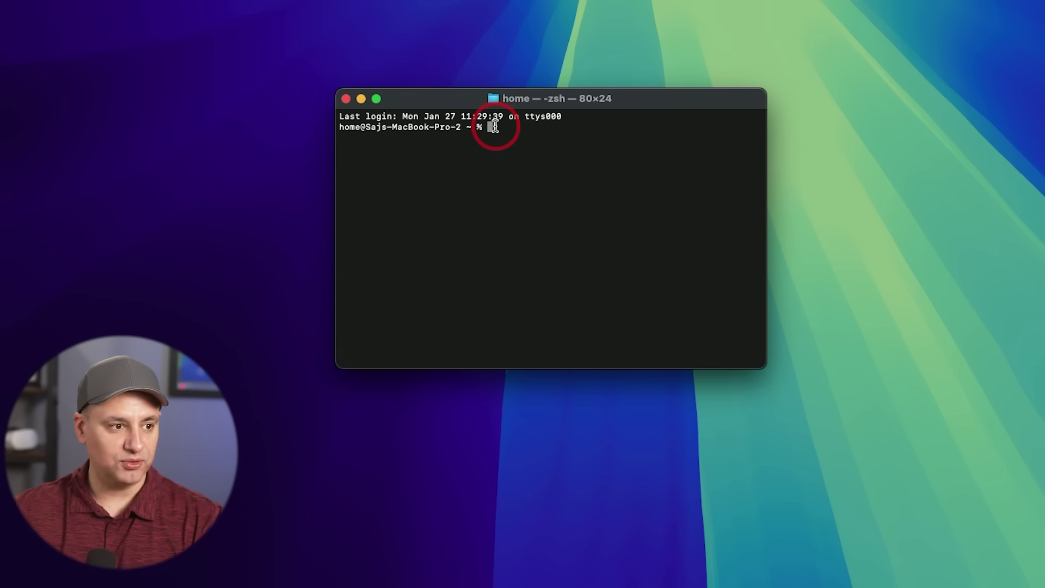
Paste and run 'ollama run deepseek-r1' in Terminal to pull the 4.7 GB model.
key(super+v)
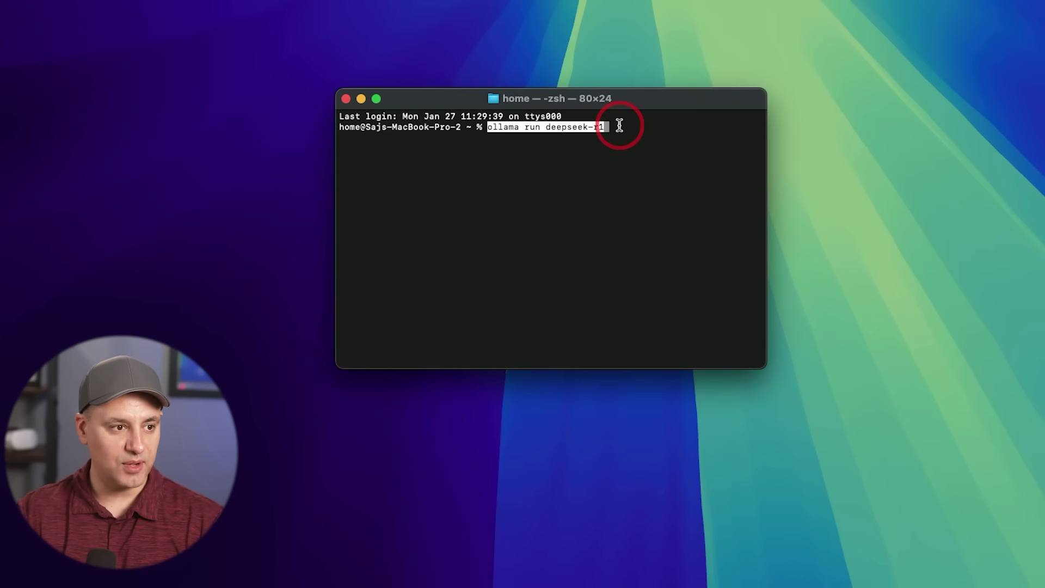
key(Return)
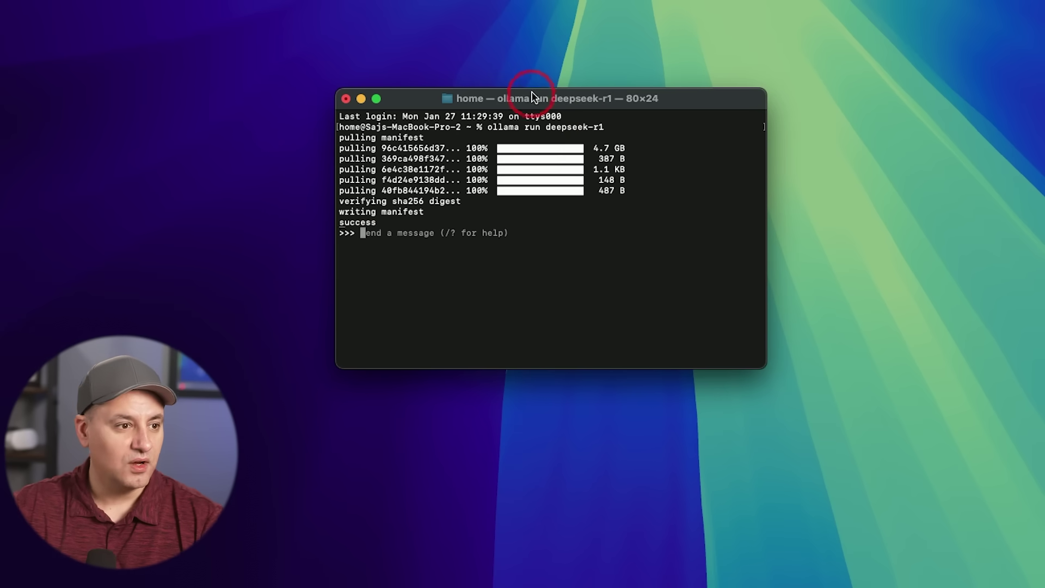
drag(563, 98, 556, 91)
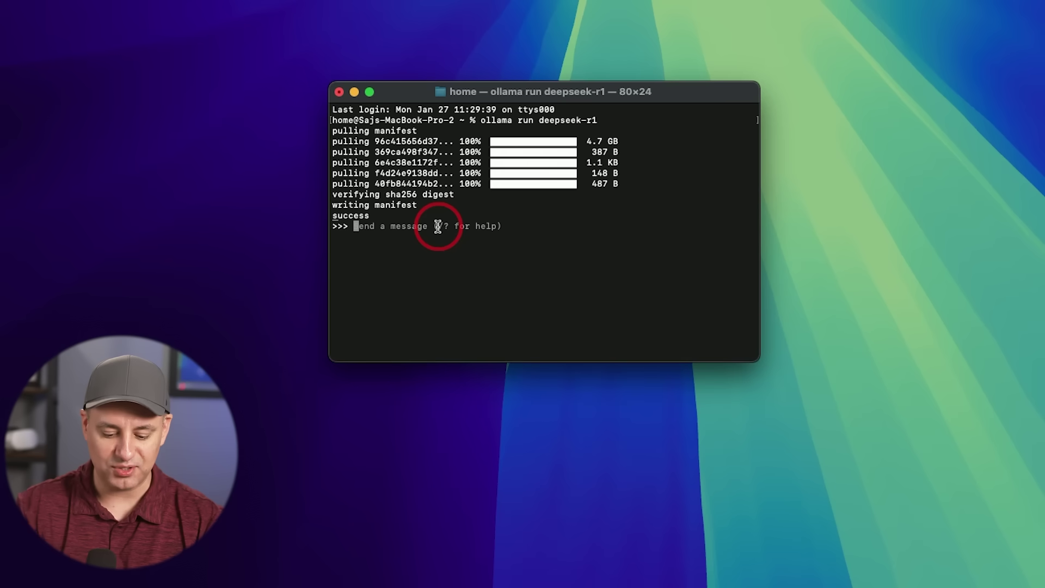
Greet deepseek-r1 with 'hello', then ask 'how many r in the word strawberry'.
text(hello)
key(Return)
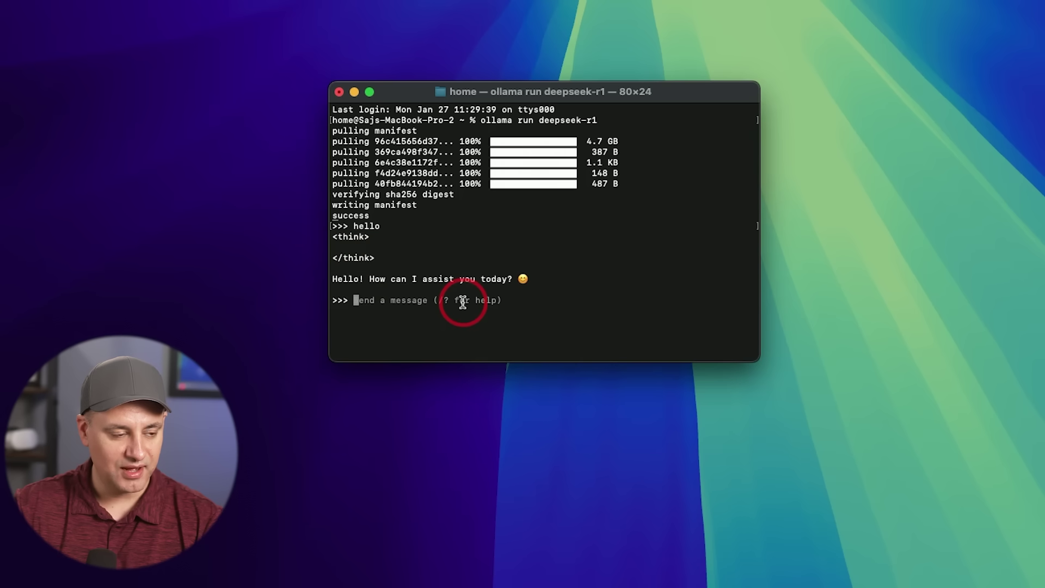
text(how many r is strawberry)
key(Return)
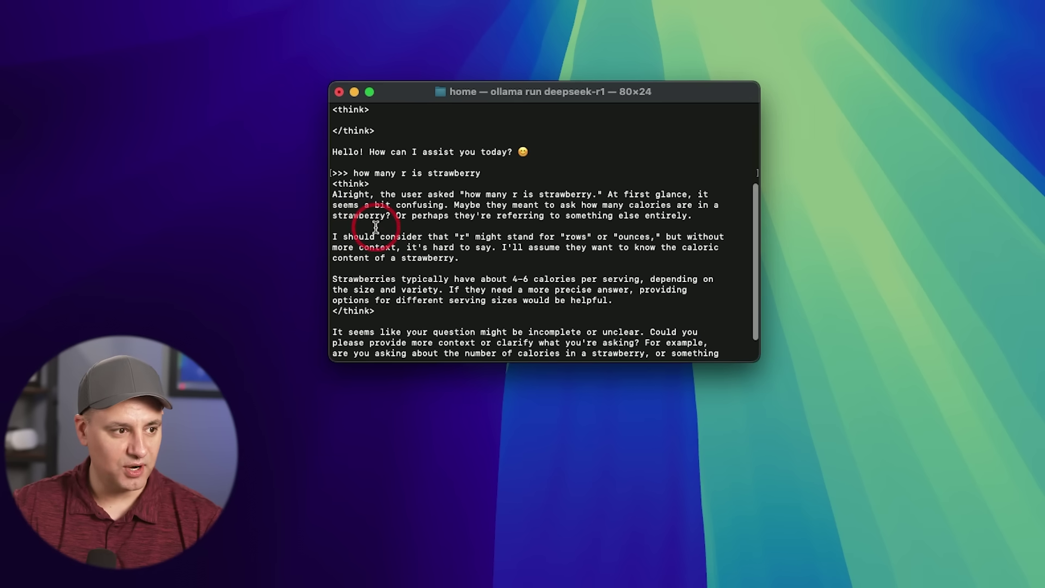
text(how many r in the word strawberry)
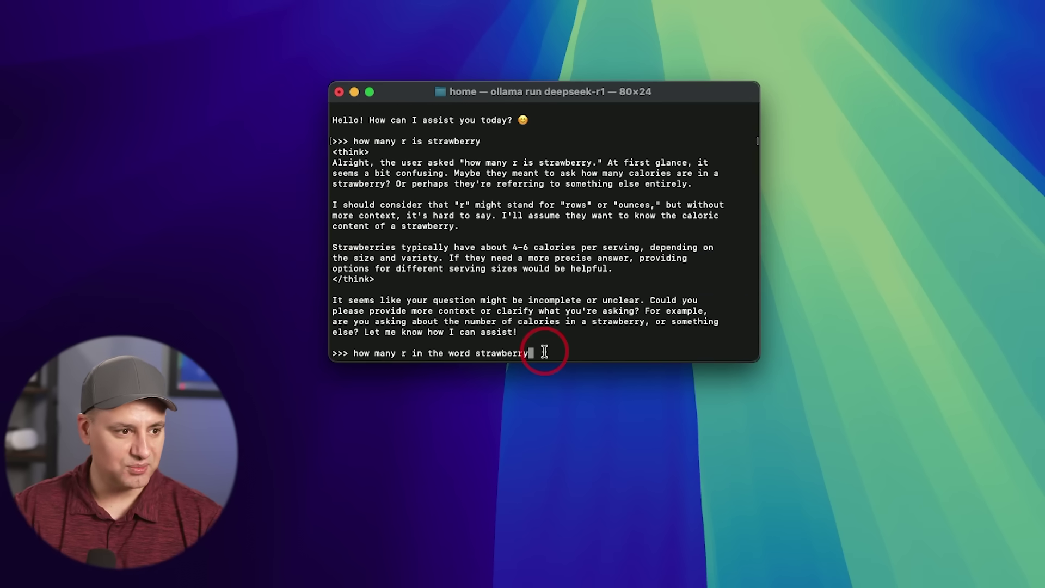
key(Return)
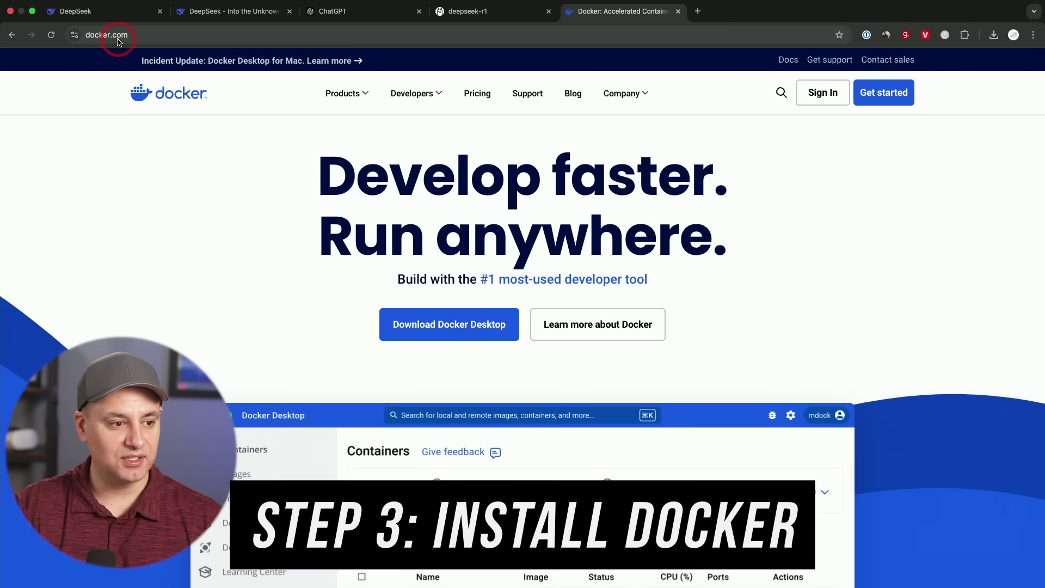
Reveal the Docker Desktop download options for Mac, Windows and Linux on docker.com.
mouse_move(443, 327)
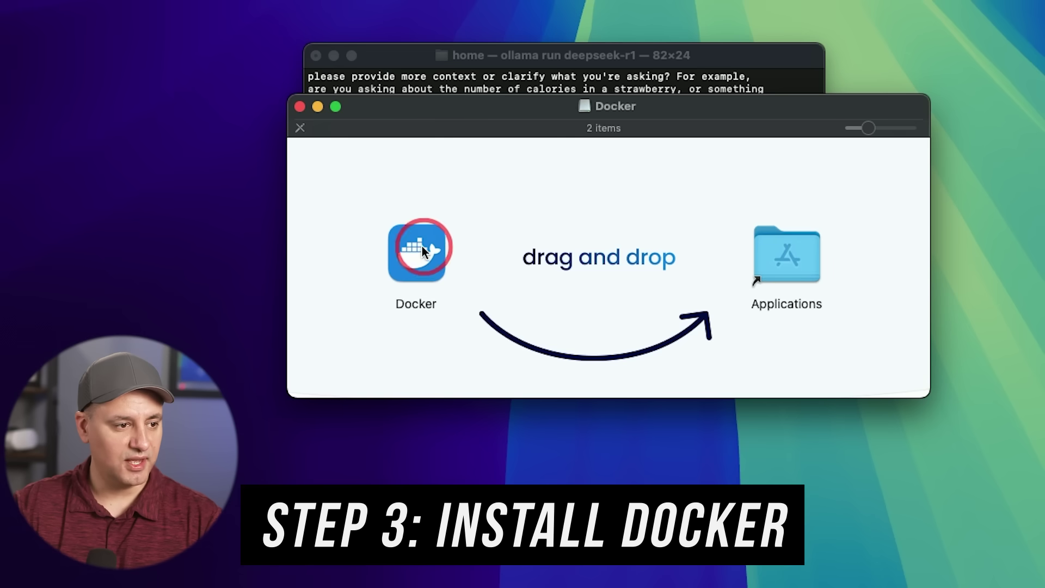
Install Docker into the Applications folder and select it in the Applications list.
drag(416, 253, 784, 275)
click(501, 380)
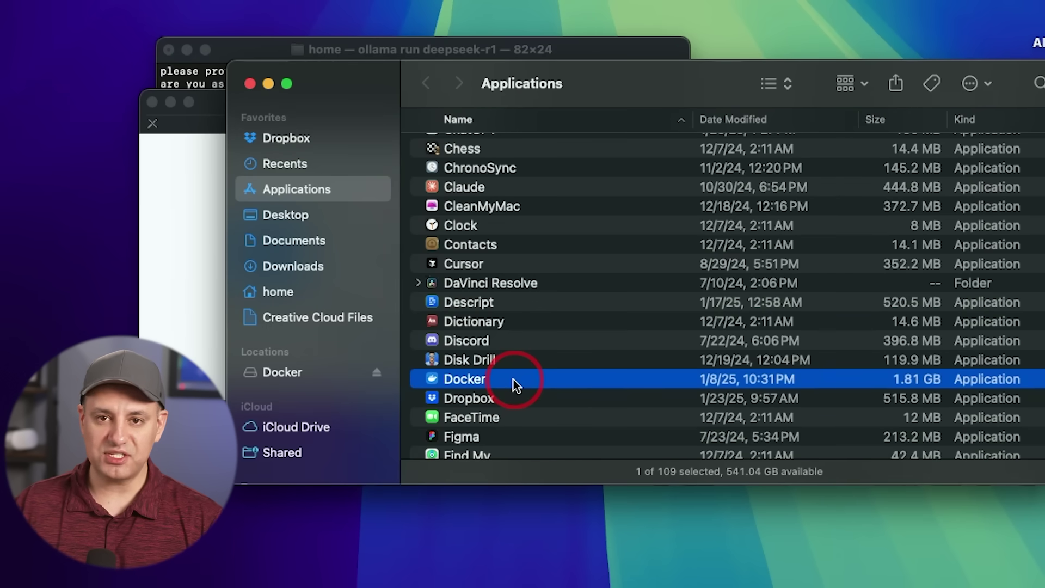
Launch Docker Desktop, allow the downloaded app to open, skip sign-in, then hide it.
double_click(514, 380)
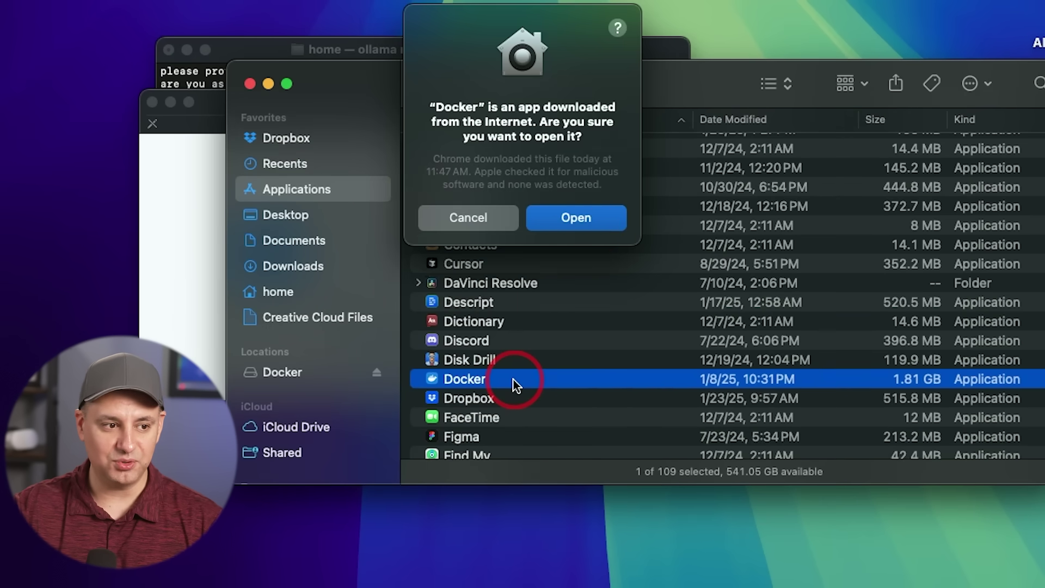
click(586, 227)
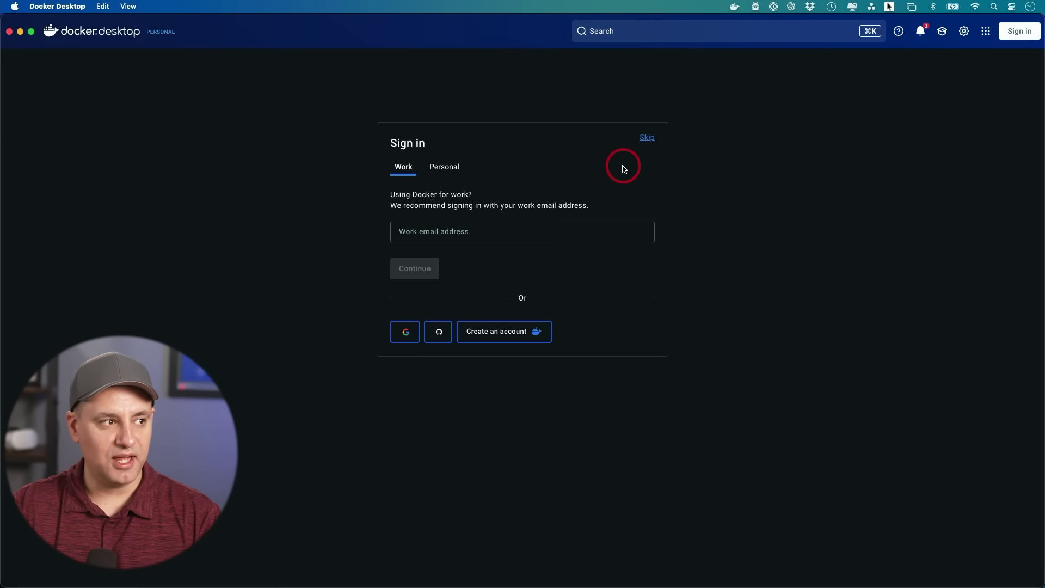
click(647, 138)
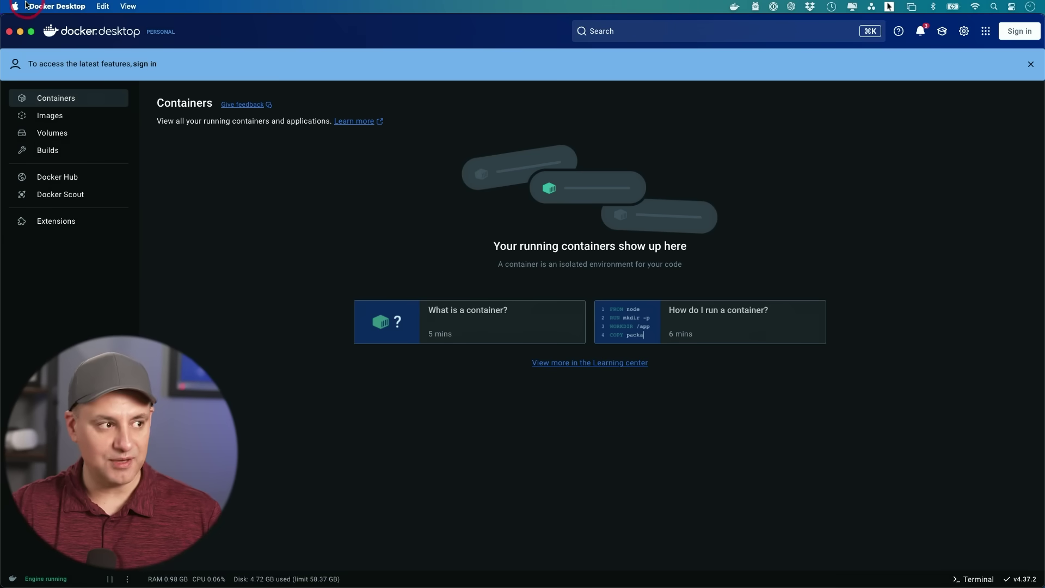
click(22, 35)
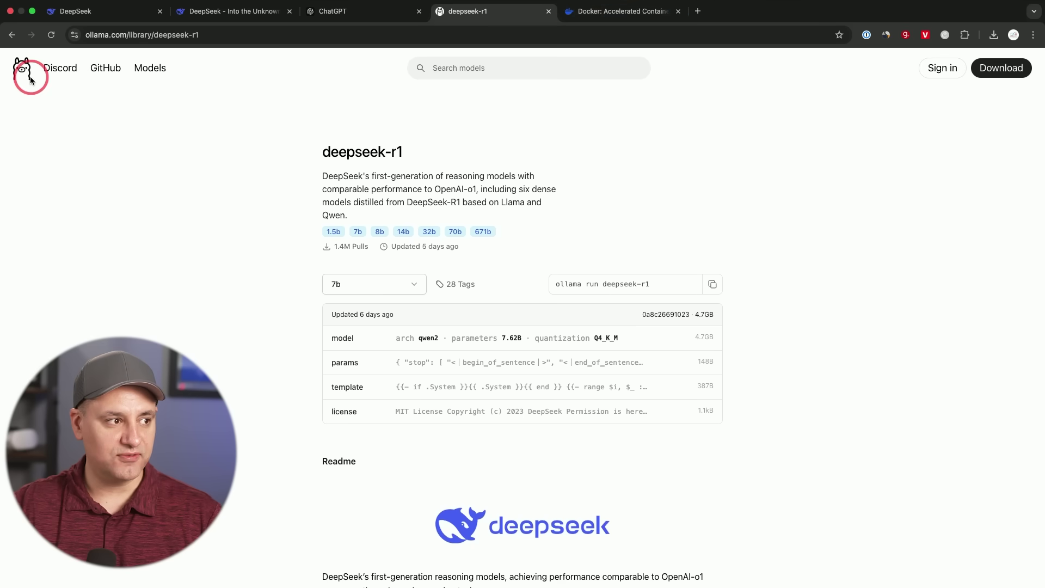
Copy the 'ollama run deepseek-r1' command from Ollama's deepseek-r1 model page, then return to the Docker tab.
click(29, 81)
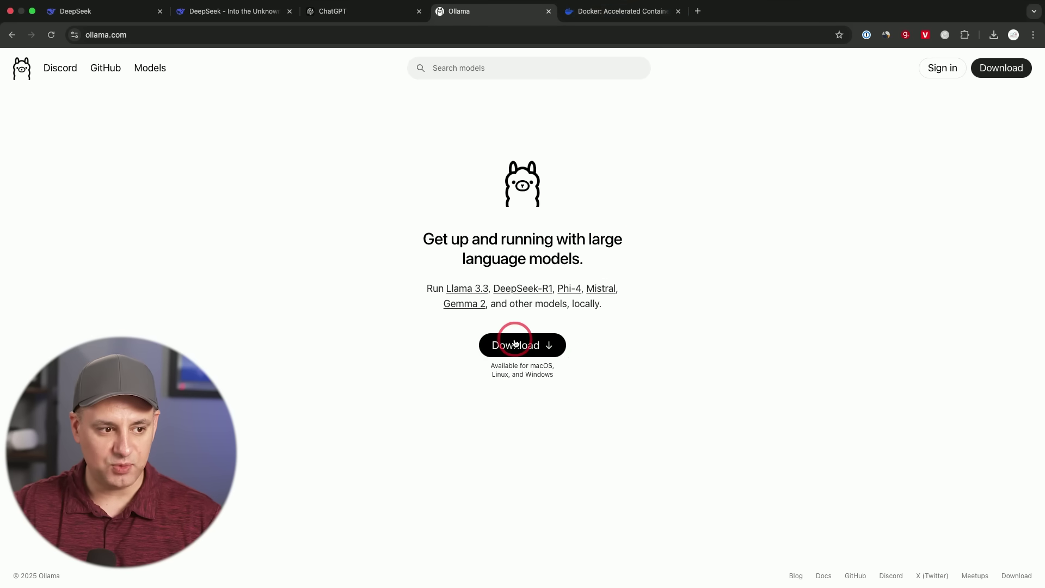
click(155, 68)
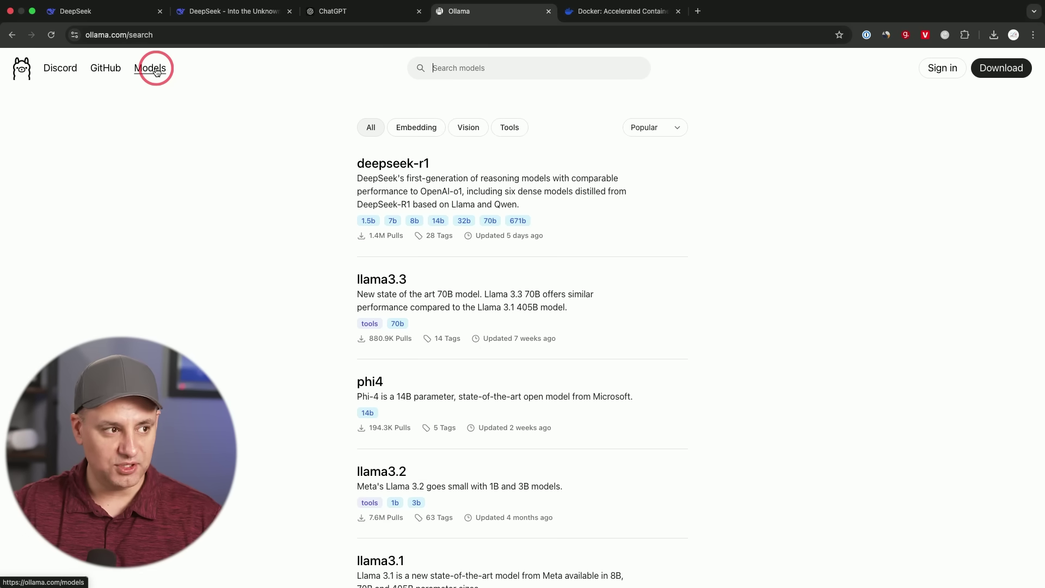
click(391, 164)
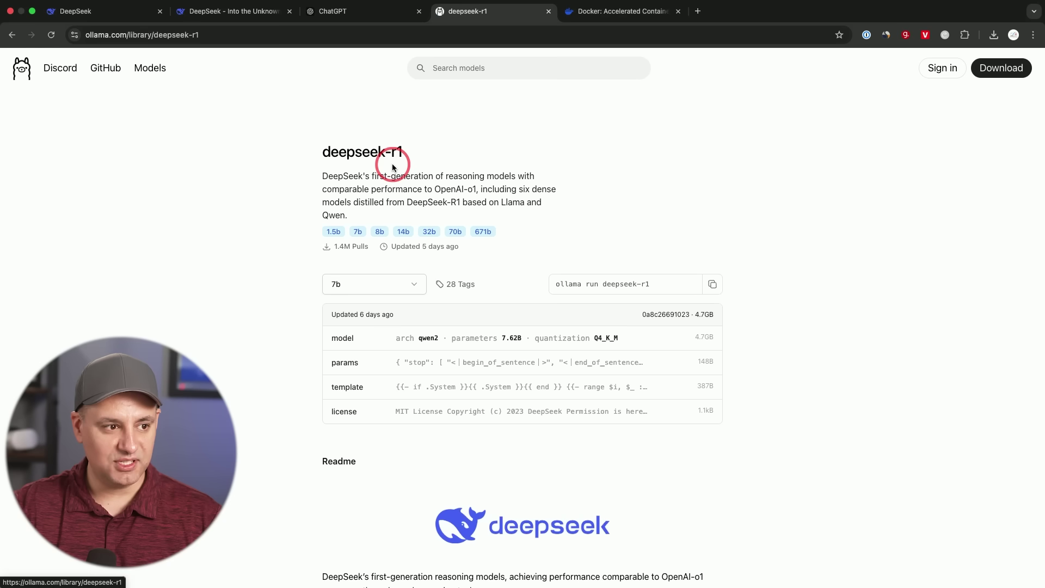
click(712, 286)
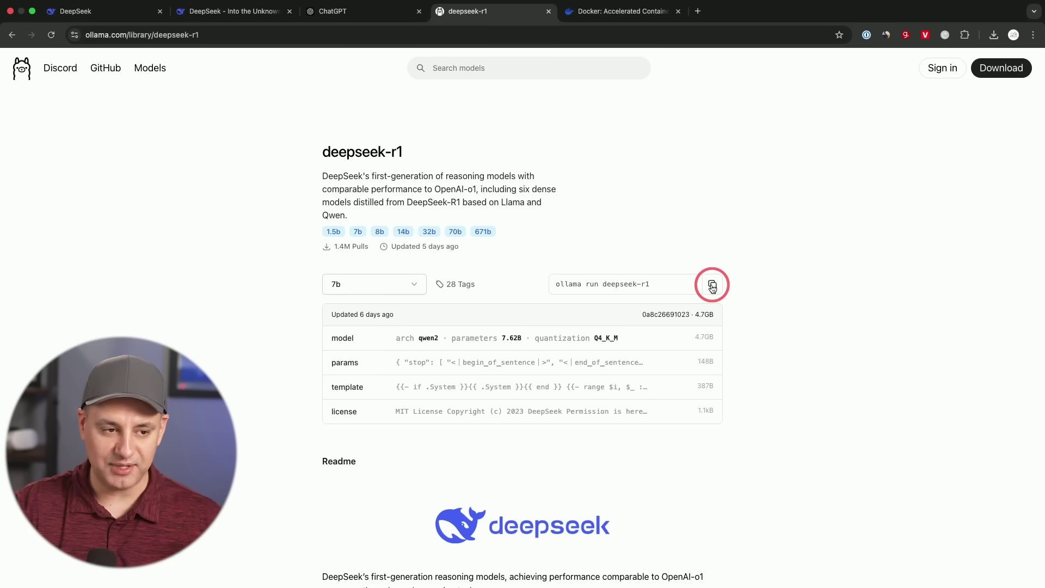
click(620, 11)
mouse_move(621, 89)
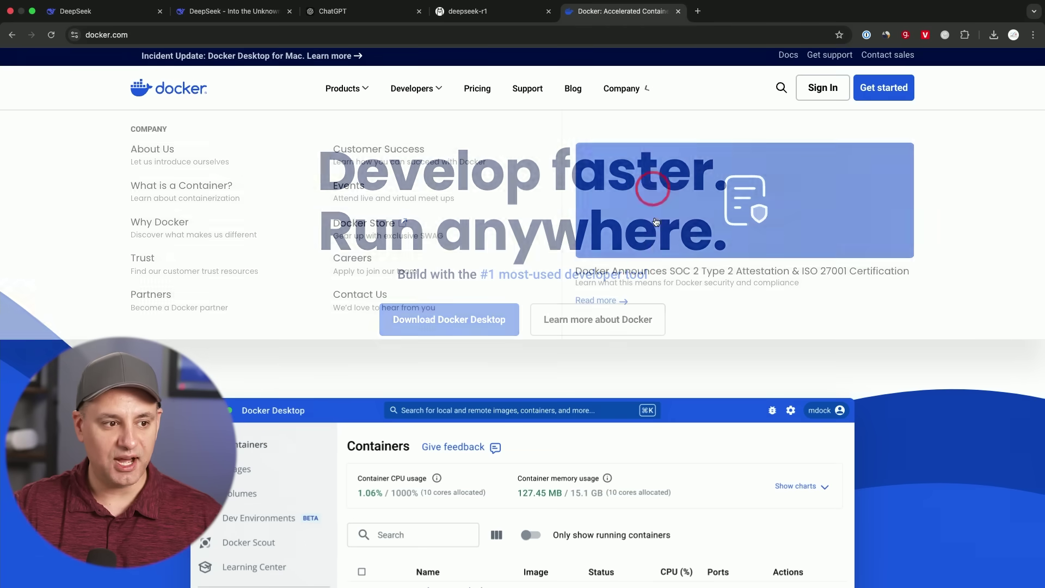
mouse_move(441, 331)
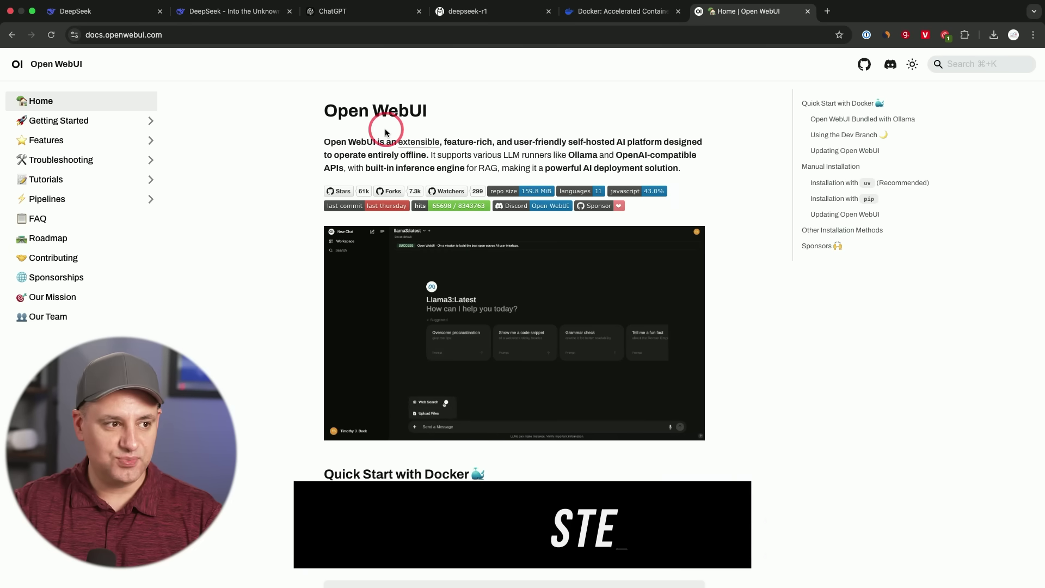
Copy the first Quick Start docker run command, the one for Ollama on your computer, from docs.openwebui.com.
drag(327, 111, 430, 112)
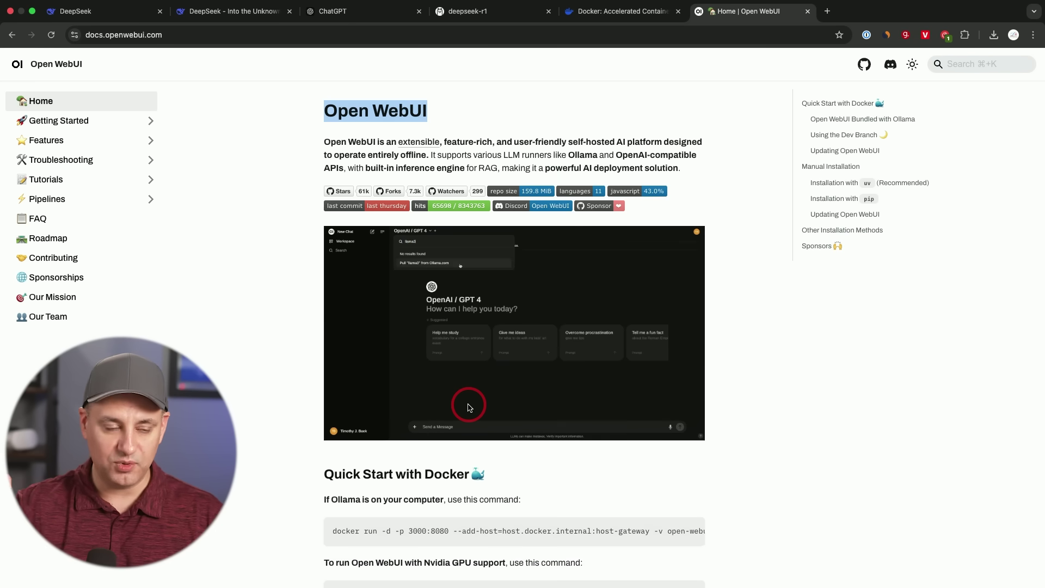
scroll(514, 327, down, 2)
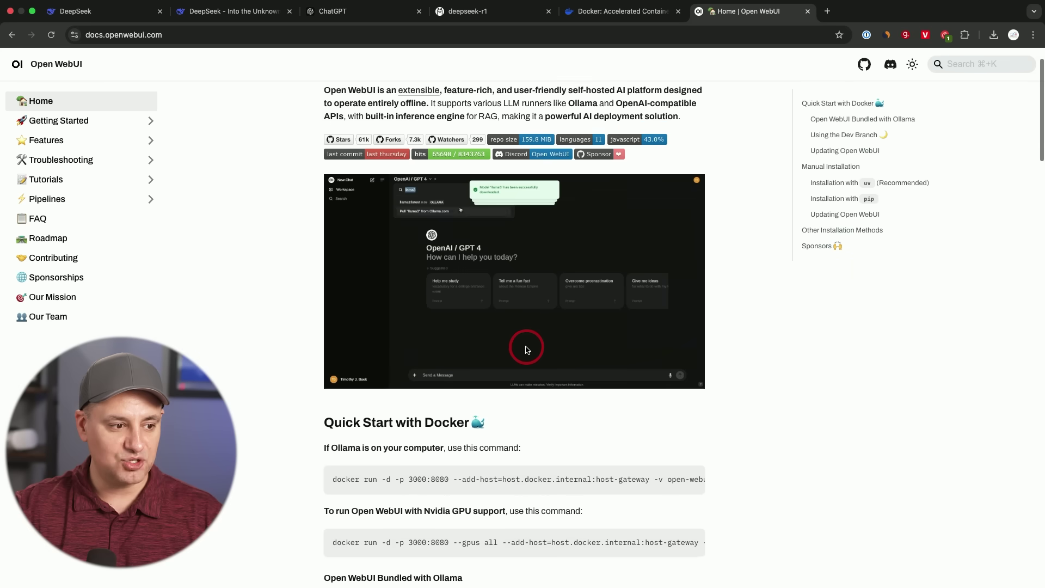
scroll(525, 347, up, 2)
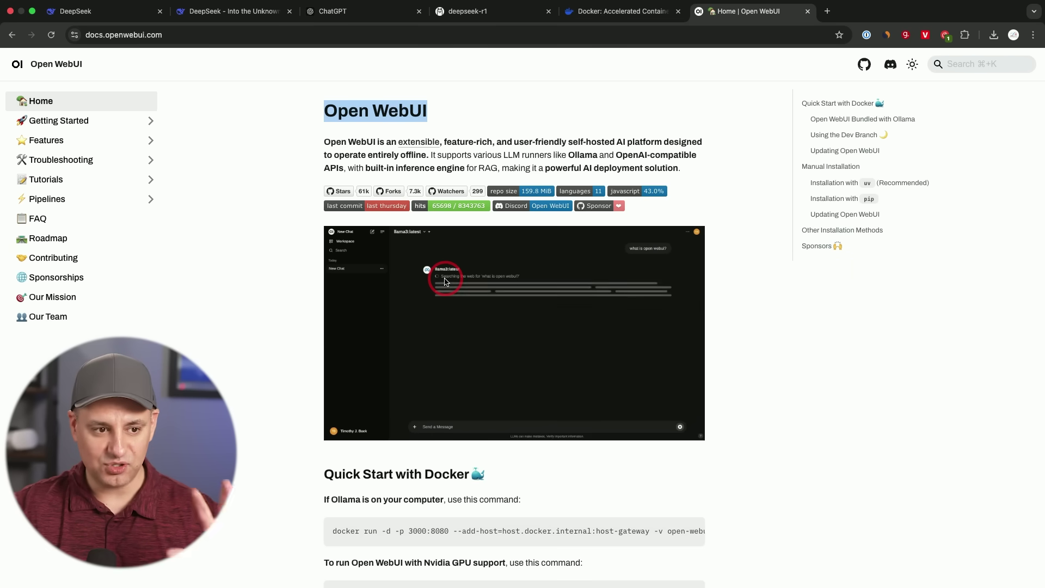
scroll(445, 281, down, 5)
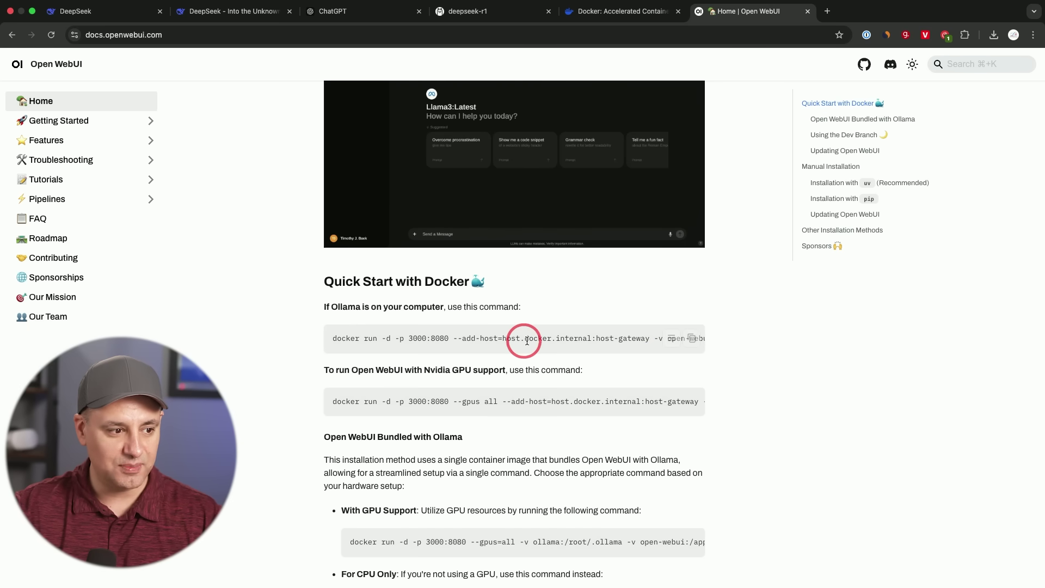
scroll(524, 340, right, 10)
scroll(604, 375, up, 2)
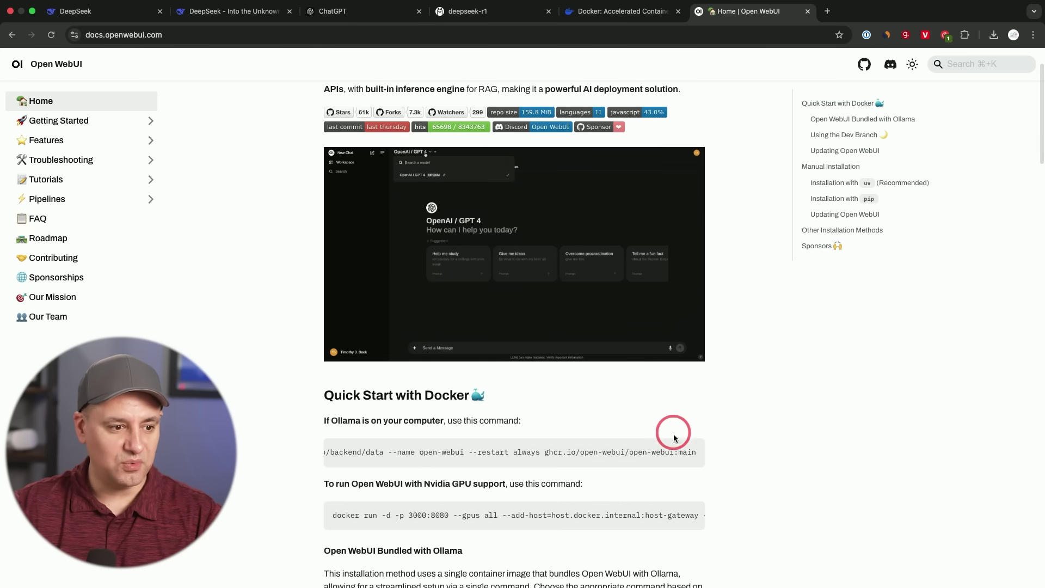
mouse_move(675, 450)
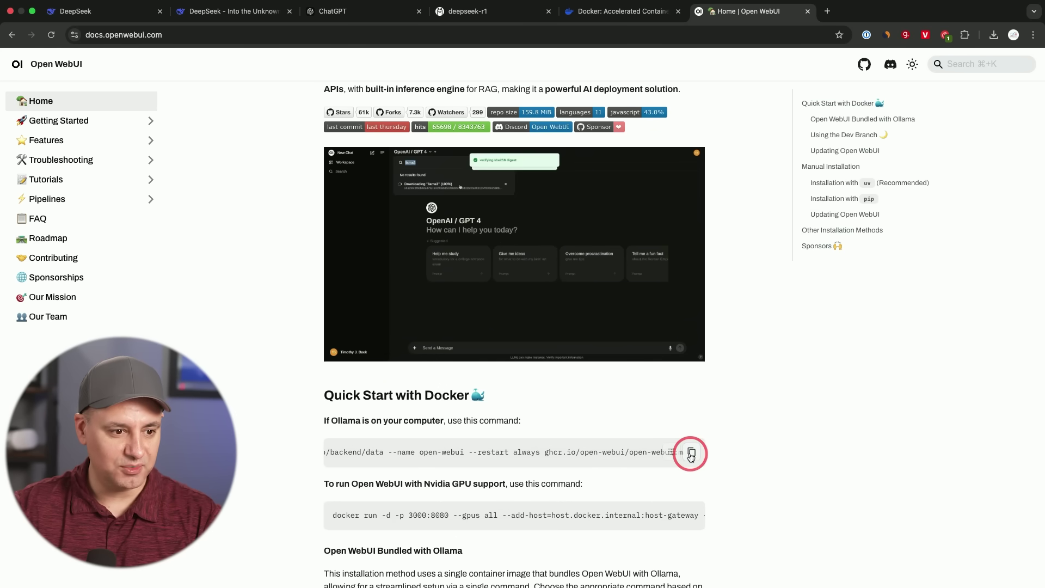
click(690, 454)
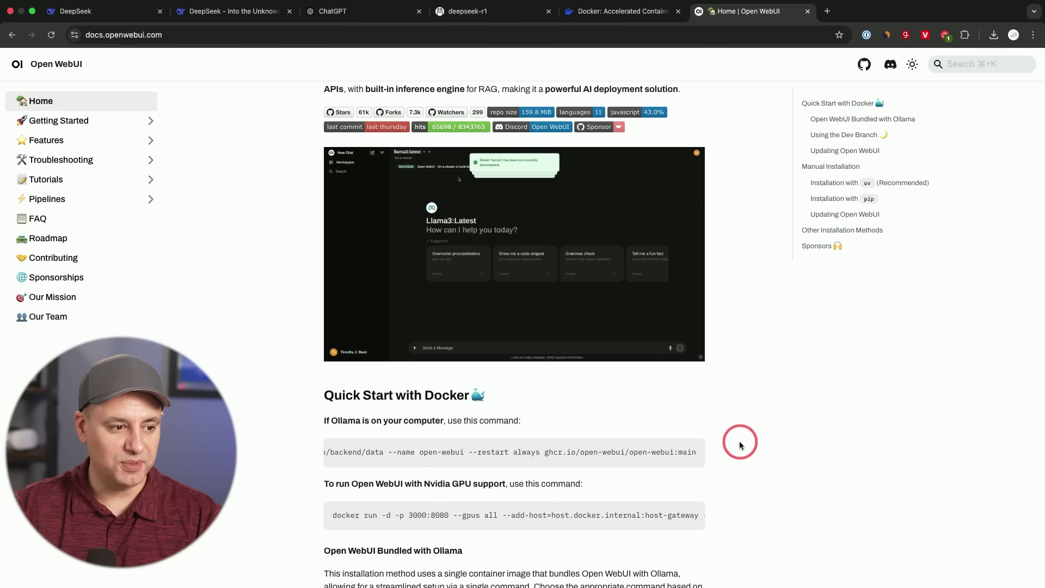
scroll(745, 445, down, 2)
Close the Terminal window running the deepseek-r1 chat, terminating the ollama process.
click(598, 85)
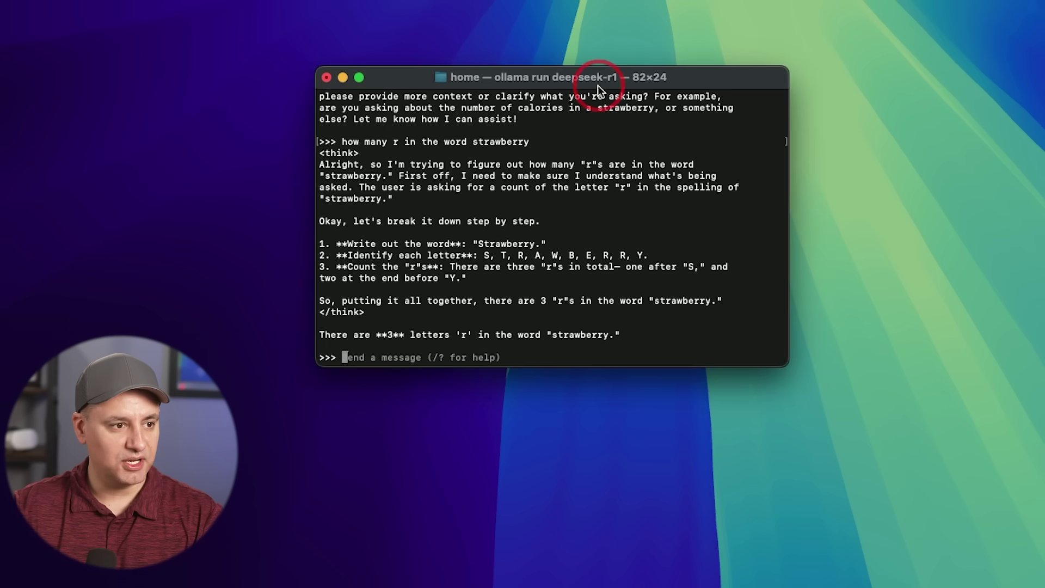
click(328, 77)
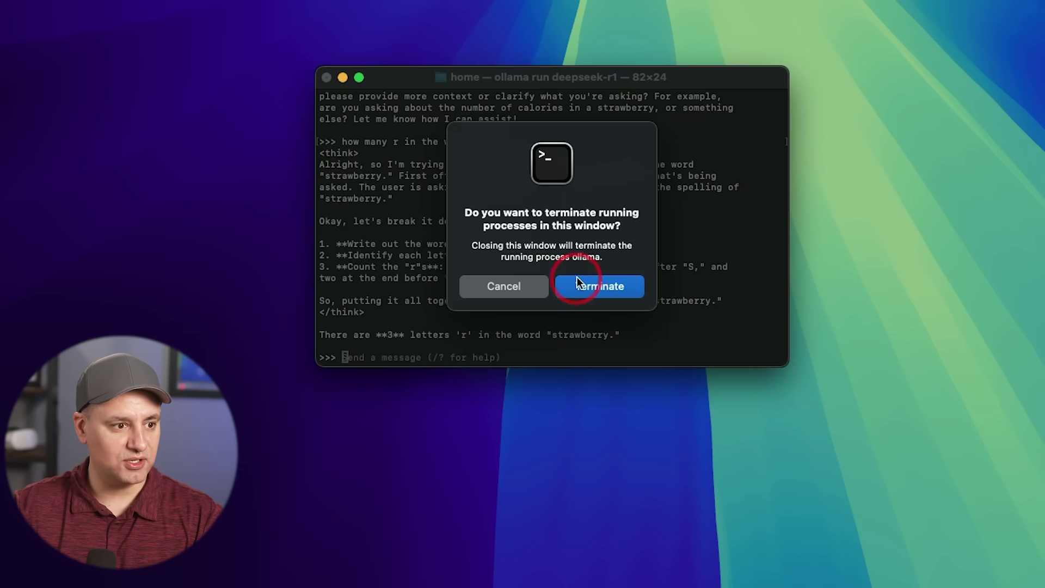
click(612, 286)
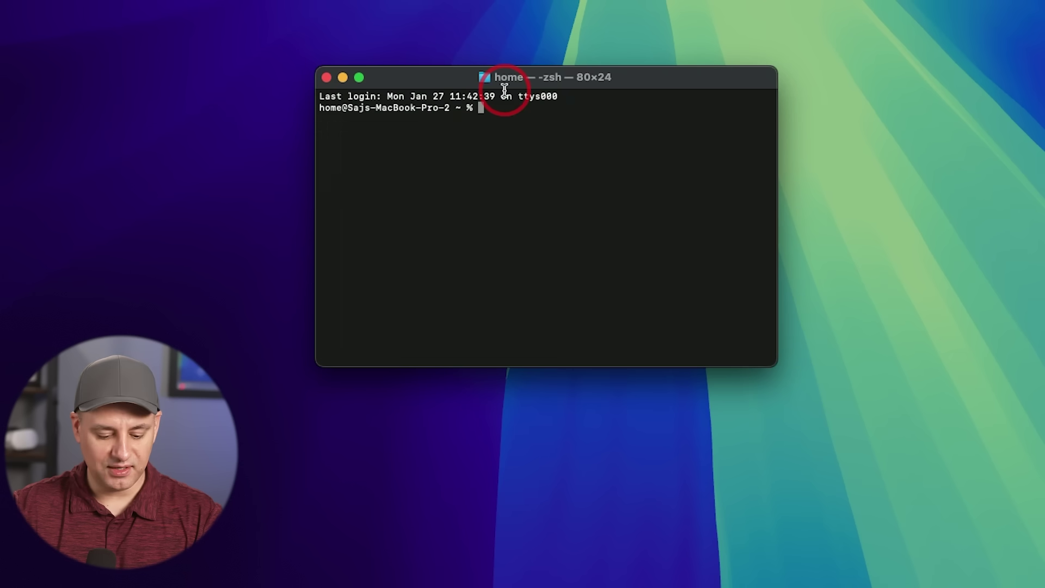
Paste and run the Open WebUI docker run command in a fresh Terminal window.
click(531, 150)
key(super+v)
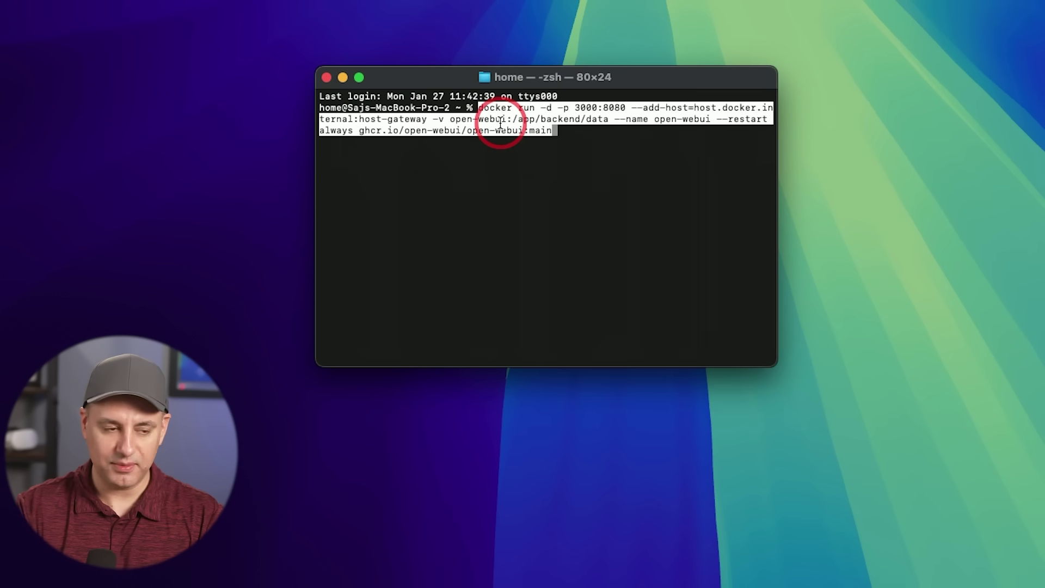
key(Return)
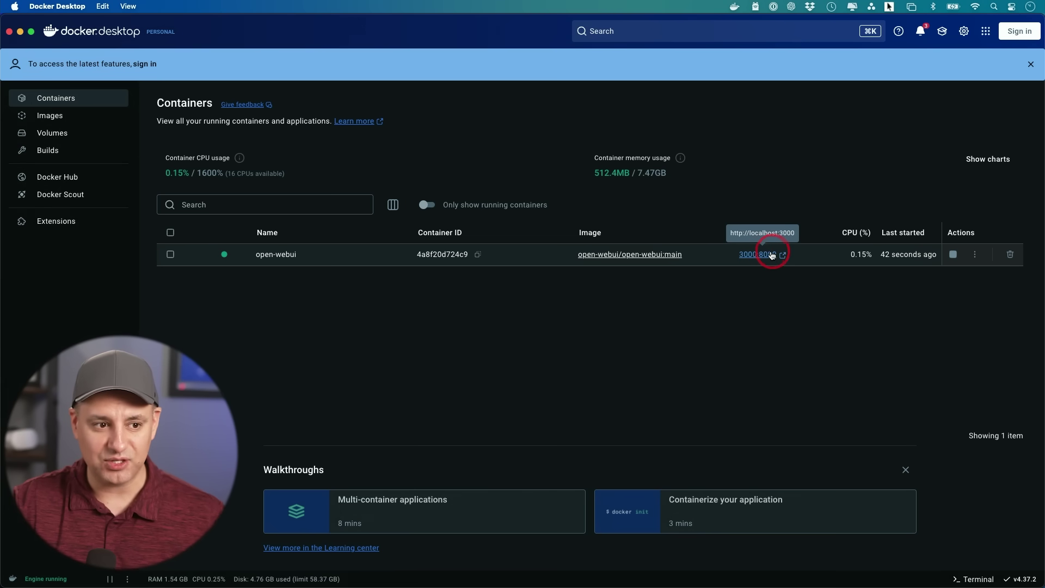
Open the container's 3000:8080 web app and switch to Sign up, then back to the Sign in form.
click(760, 255)
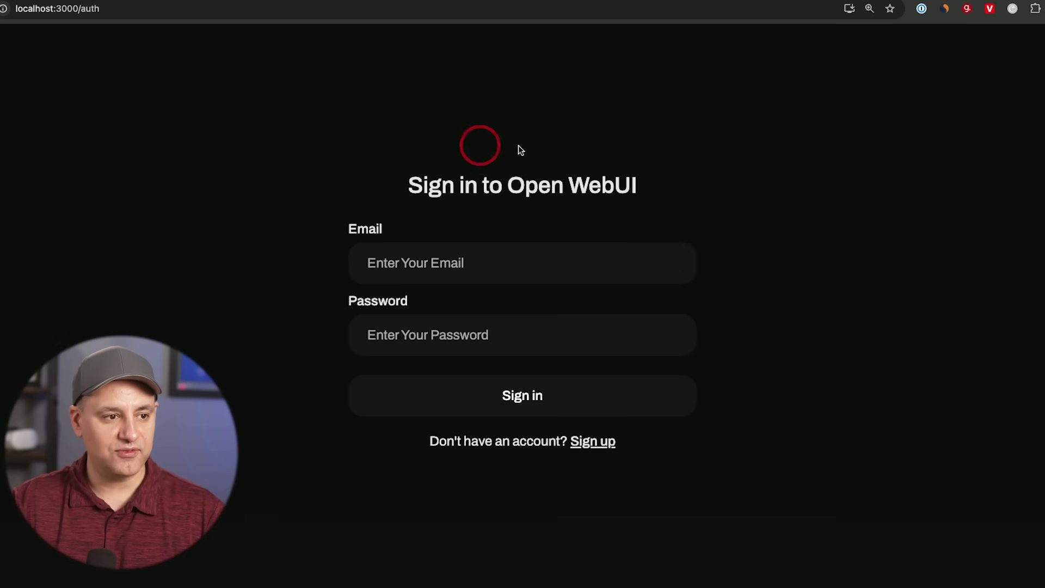
click(593, 448)
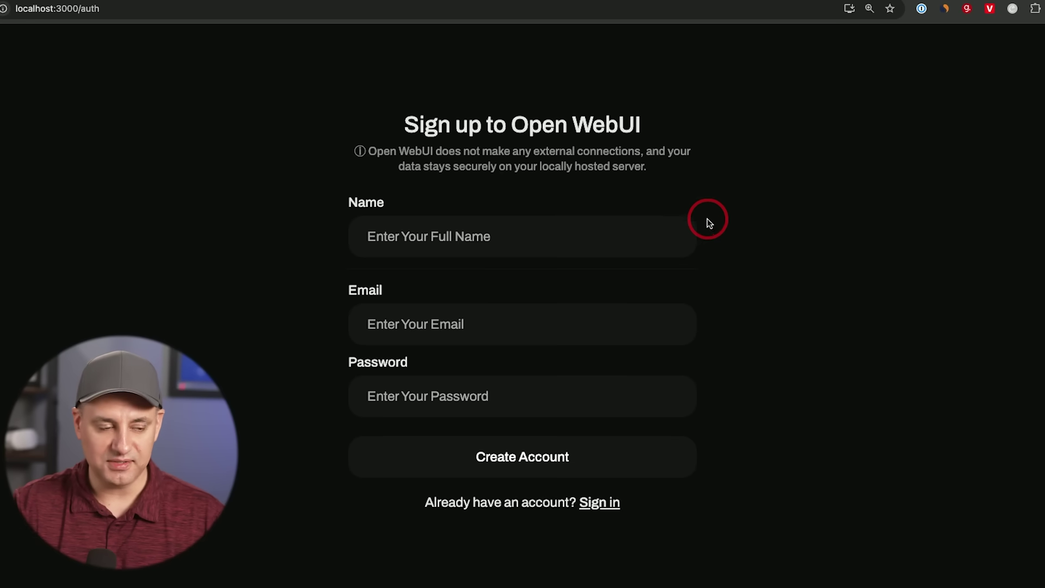
click(610, 503)
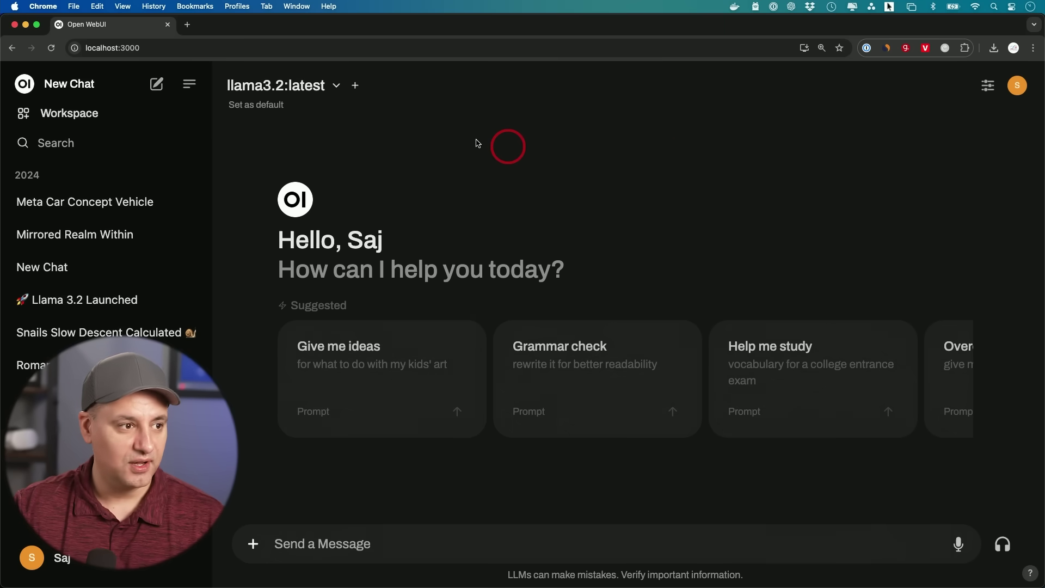
Choose deepseek-r1:latest from the model dropdown and set it as the default.
click(320, 92)
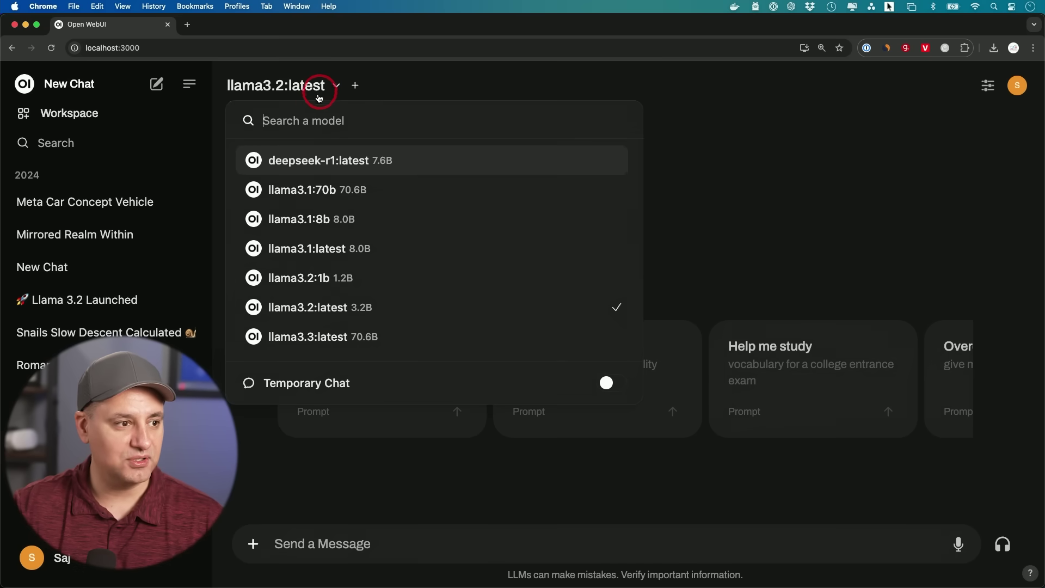
mouse_move(377, 165)
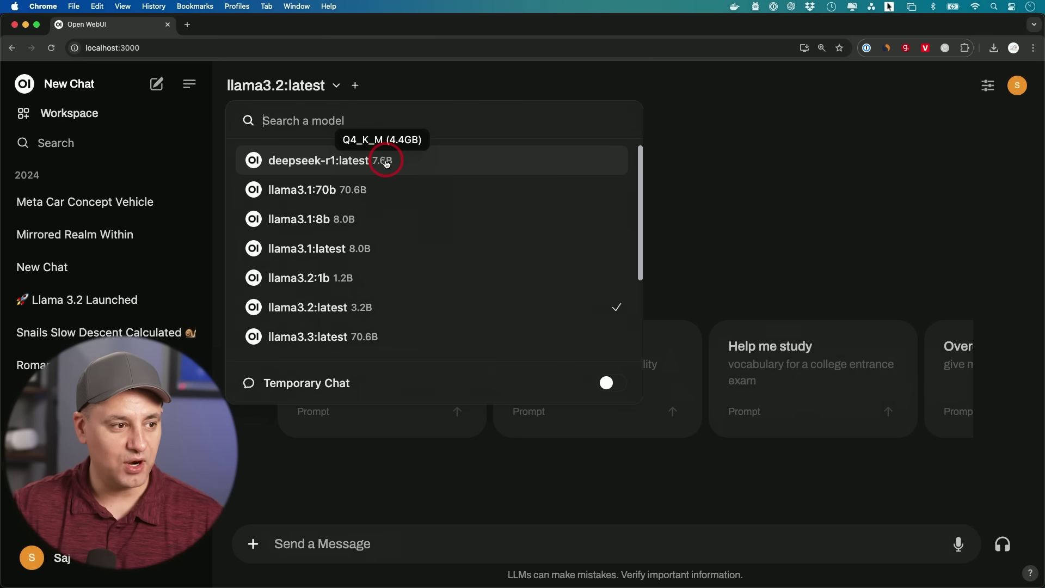
scroll(366, 227, down, 4)
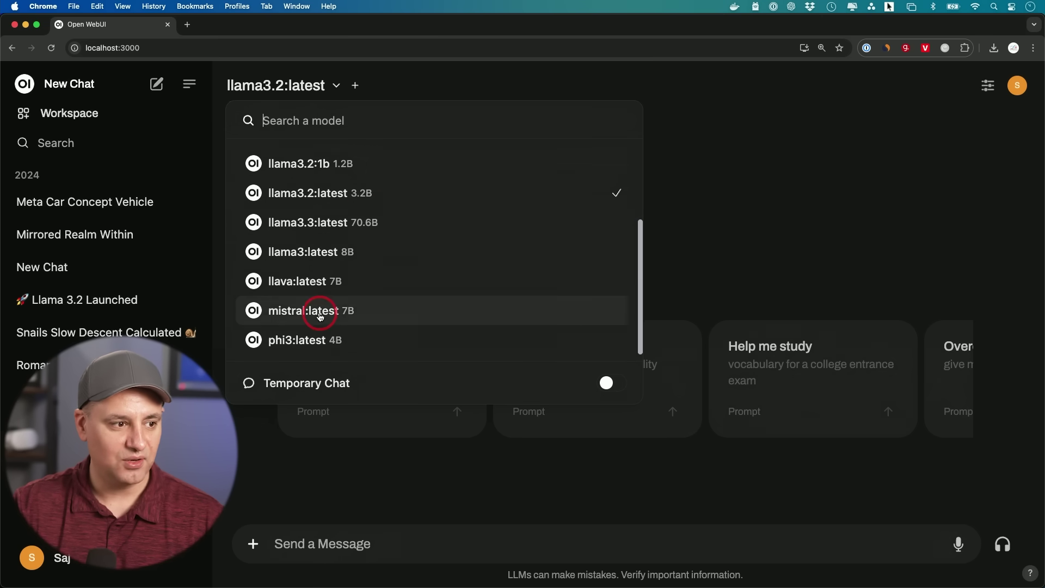
scroll(310, 312, up, 4)
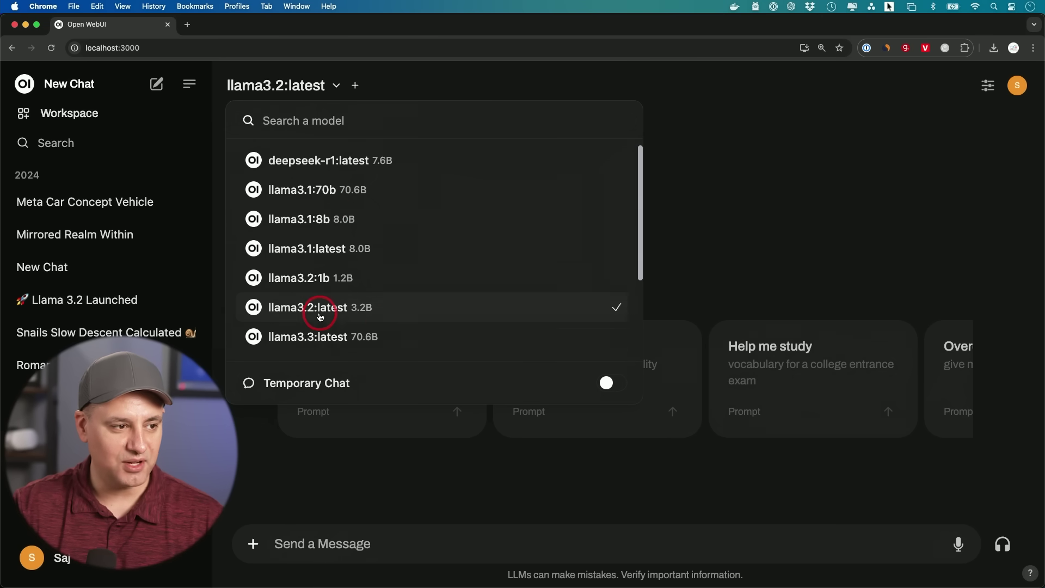
click(285, 166)
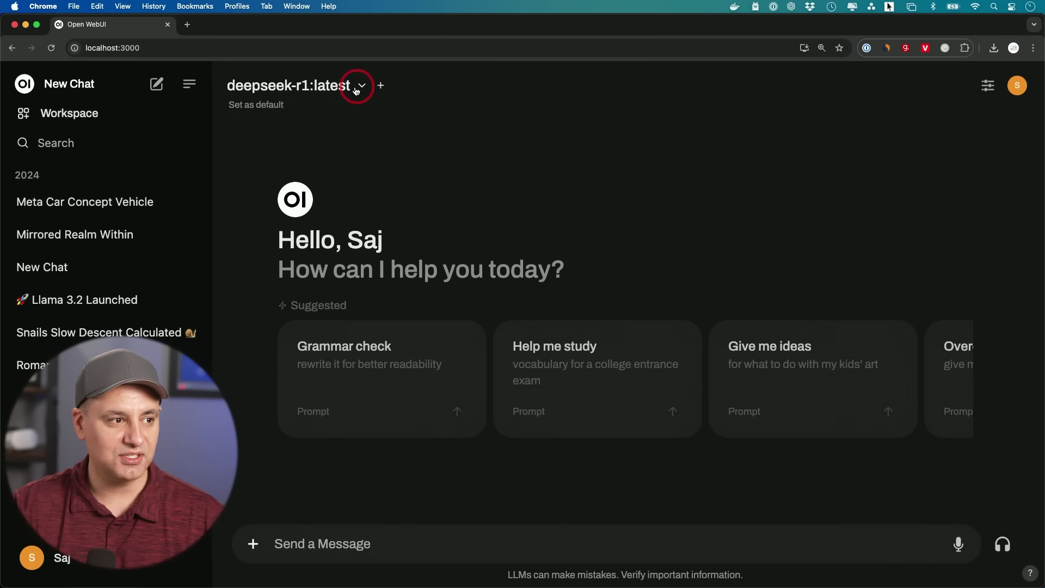
click(251, 108)
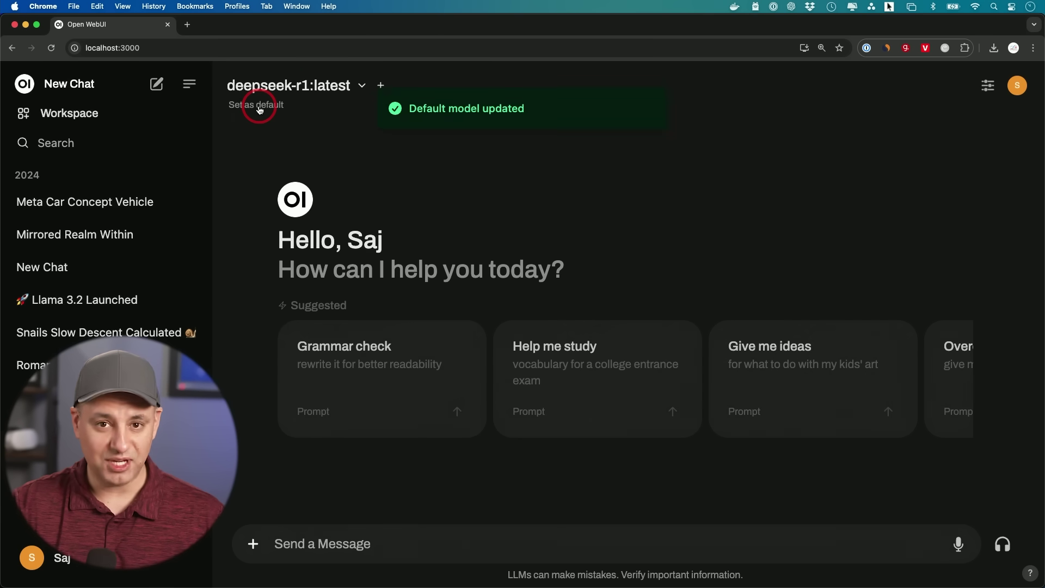
Switch the model to llama3.3:latest, then restore deepseek-r1:latest as the default.
click(304, 86)
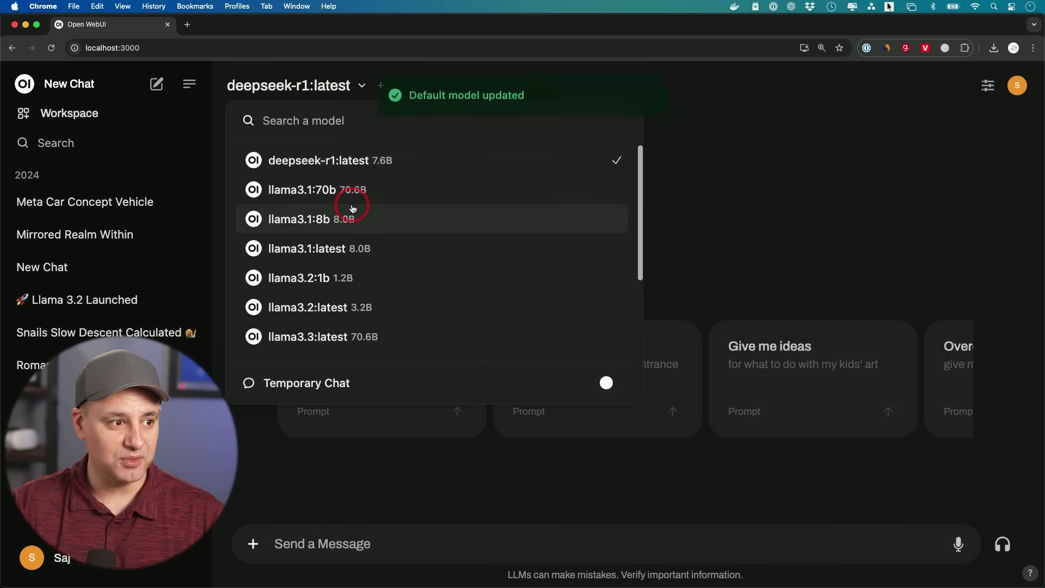
scroll(353, 209, down, 4)
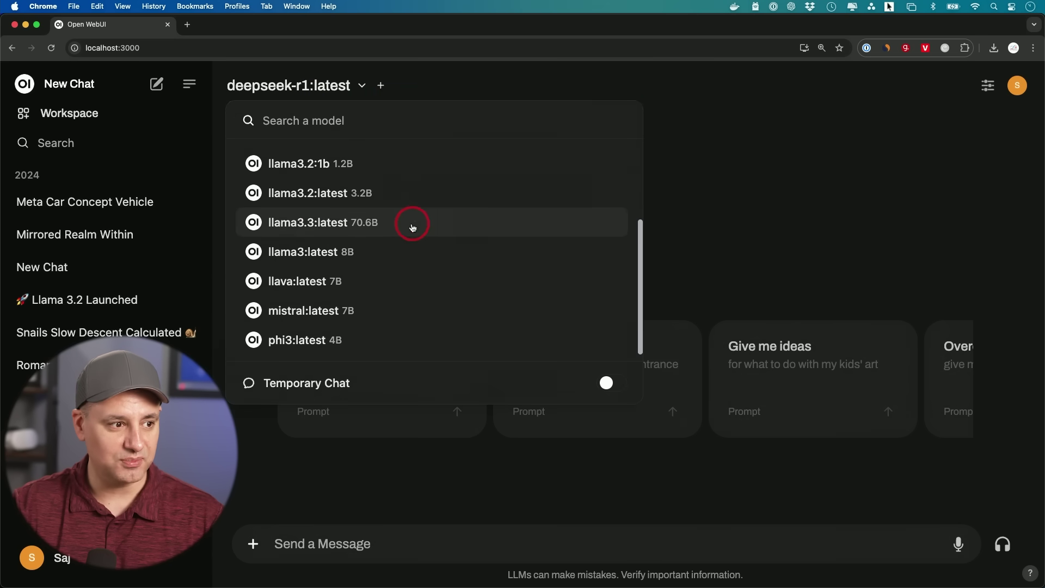
click(330, 223)
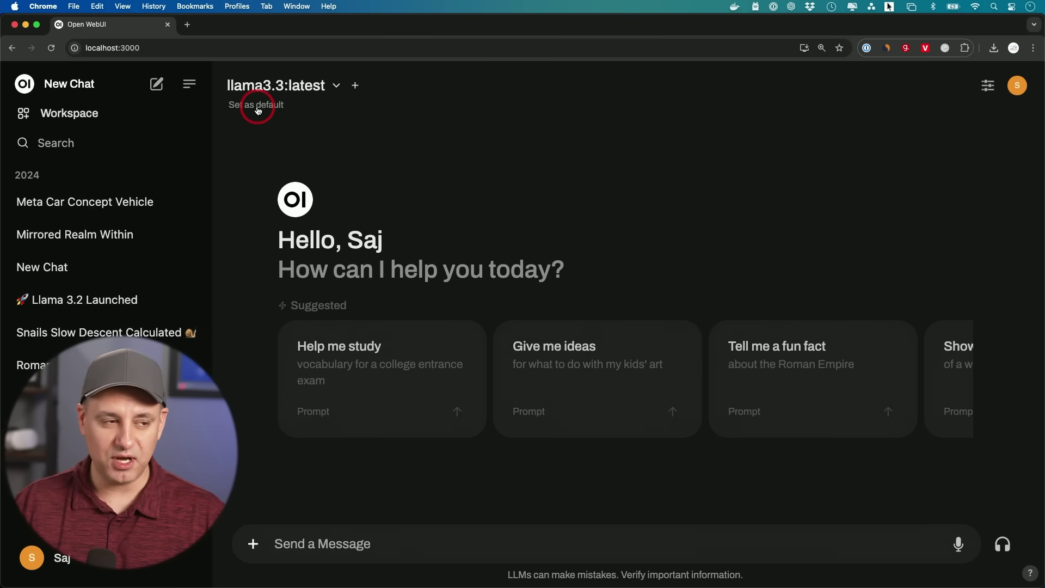
click(258, 105)
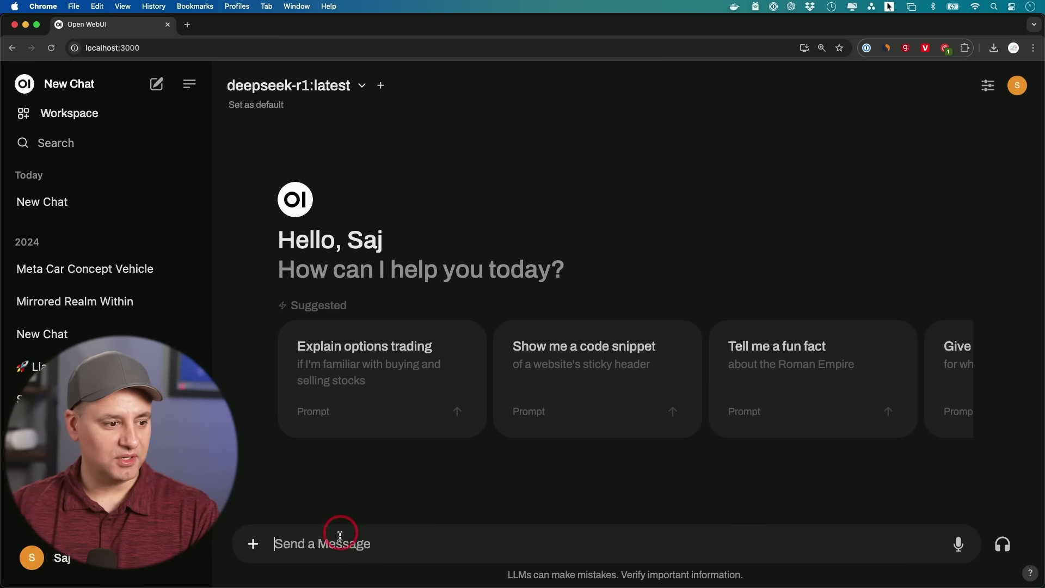
Paste the ten-reasoning-challenges prompt into a new chat and send it to deepseek-r1:latest.
text(give me ten challenges only a reasoning AI model can solve)
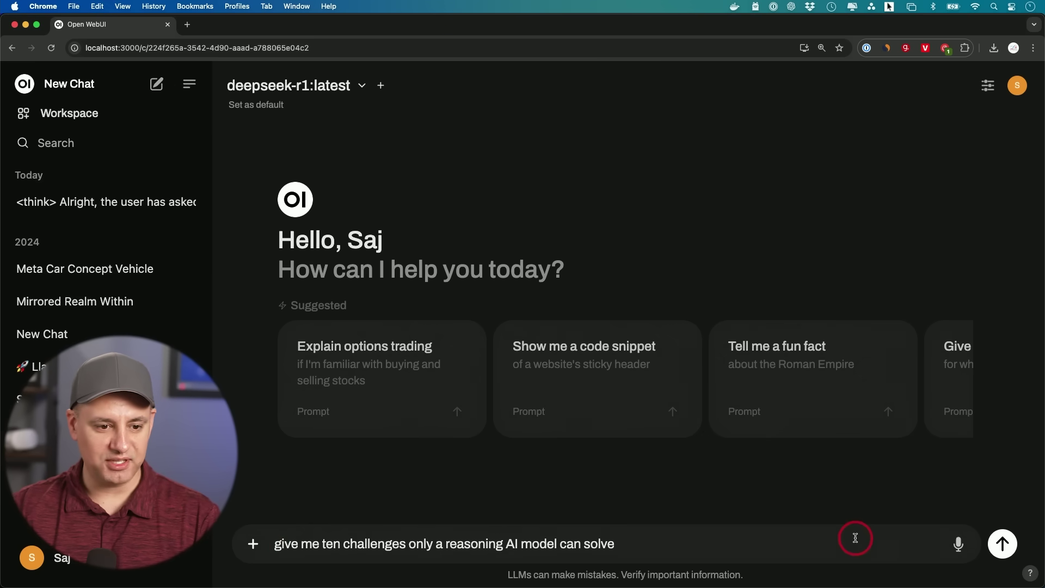
click(1003, 543)
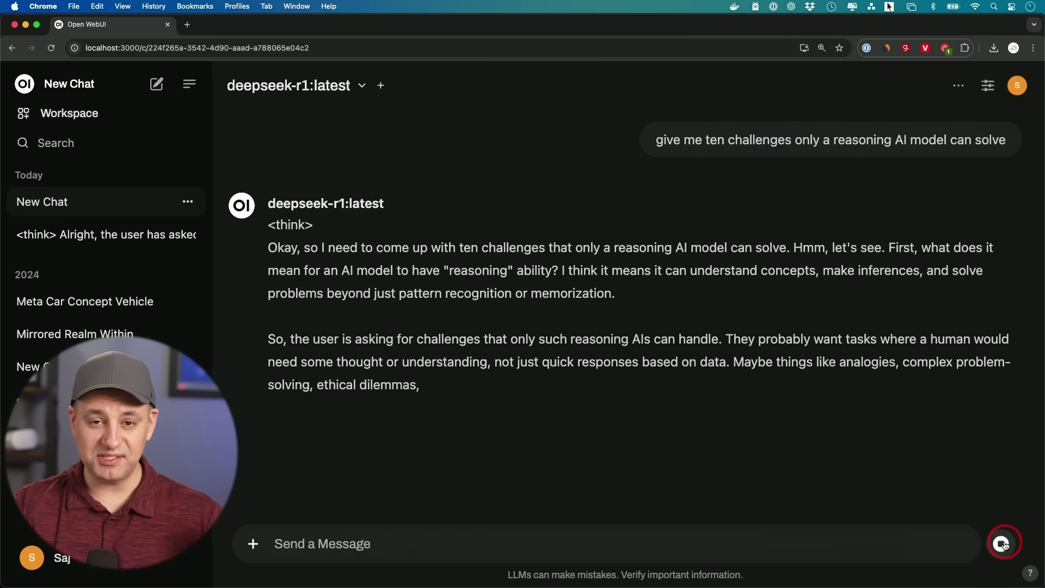
scroll(758, 396, up, 4)
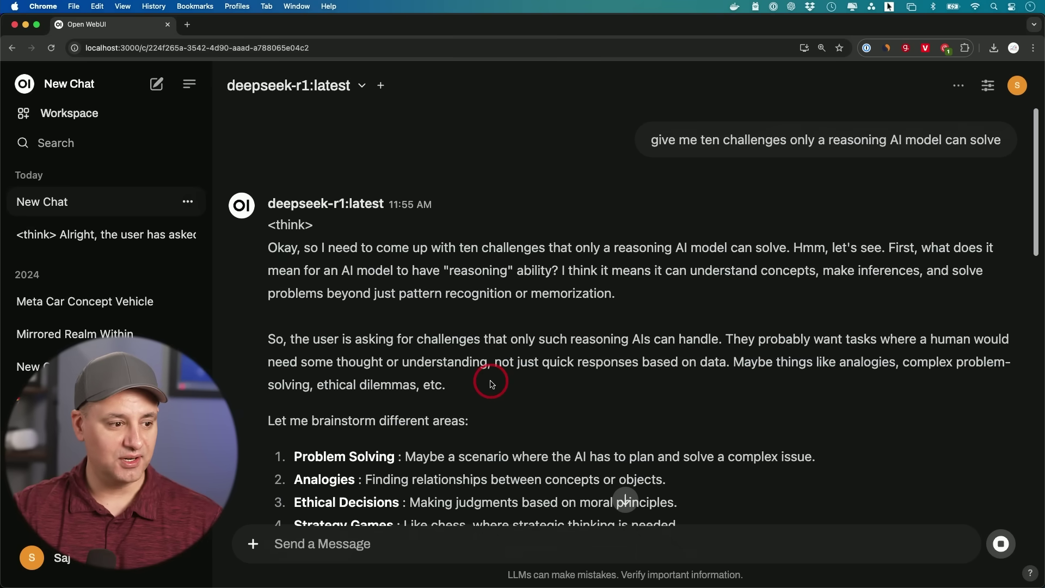
scroll(491, 384, down, 1)
Read through the <think> reasoning and the final numbered list of ten challenges.
drag(267, 182, 326, 175)
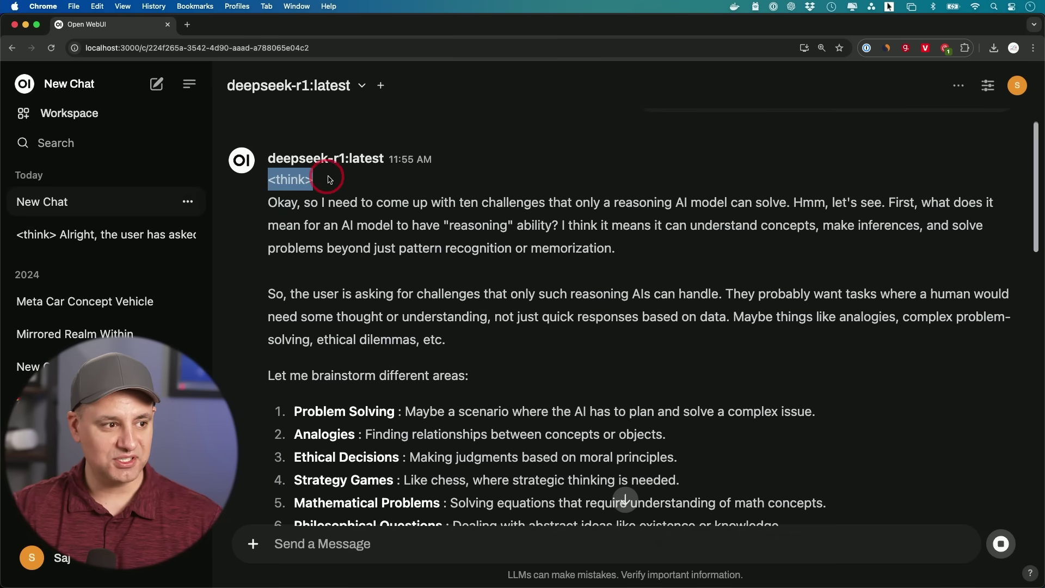
scroll(408, 299, down, 8)
scroll(408, 298, down, 4)
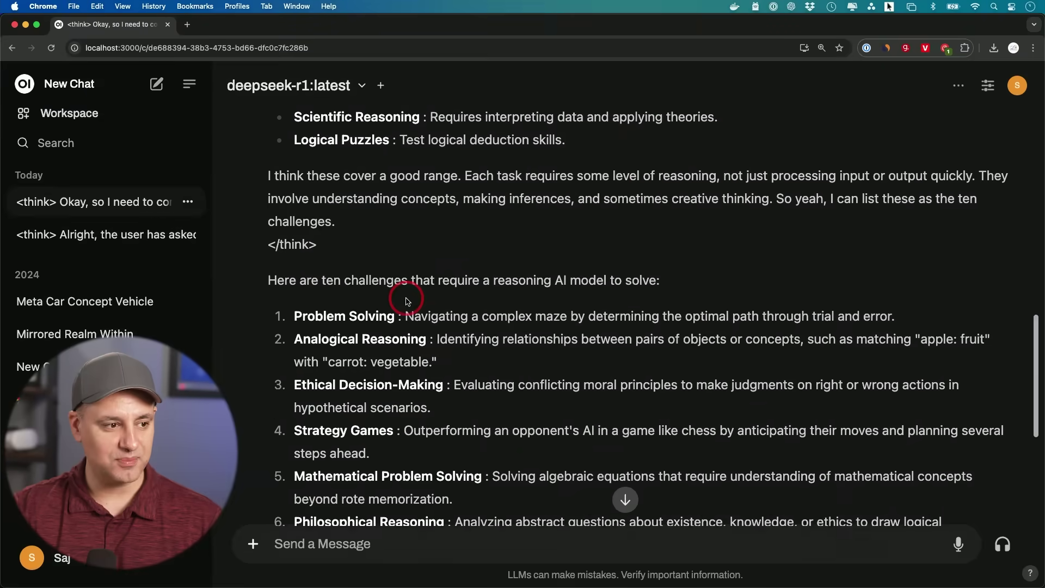
drag(277, 223, 357, 233)
scroll(345, 221, up, 15)
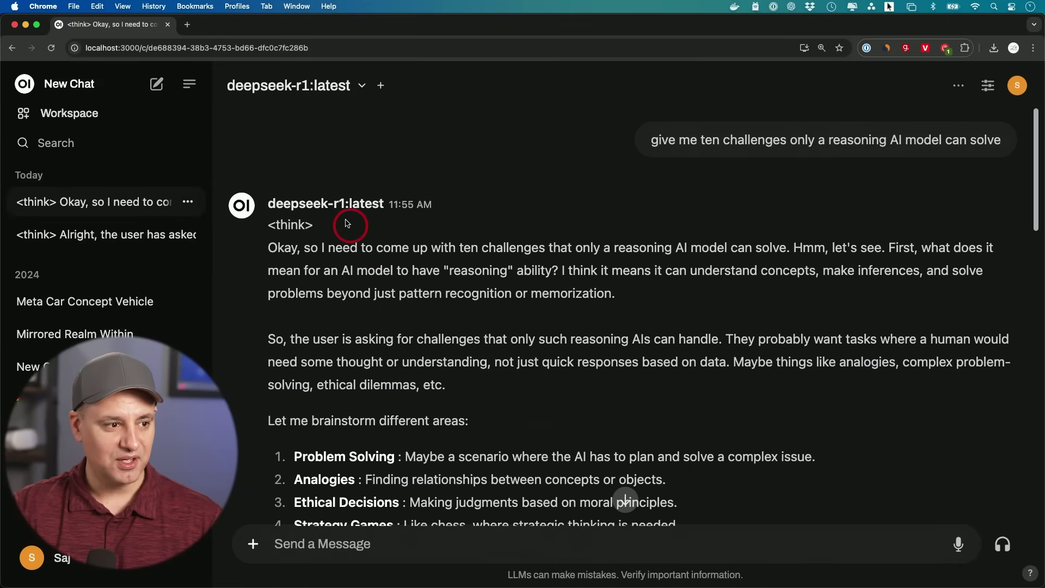
scroll(381, 392, down, 4)
scroll(397, 332, down, 7)
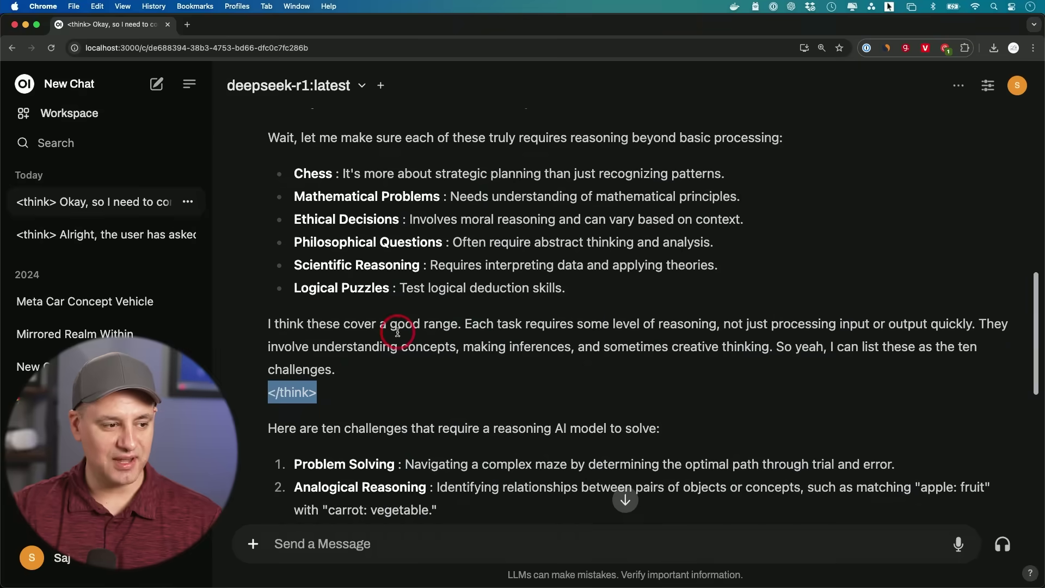
scroll(327, 272, down, 5)
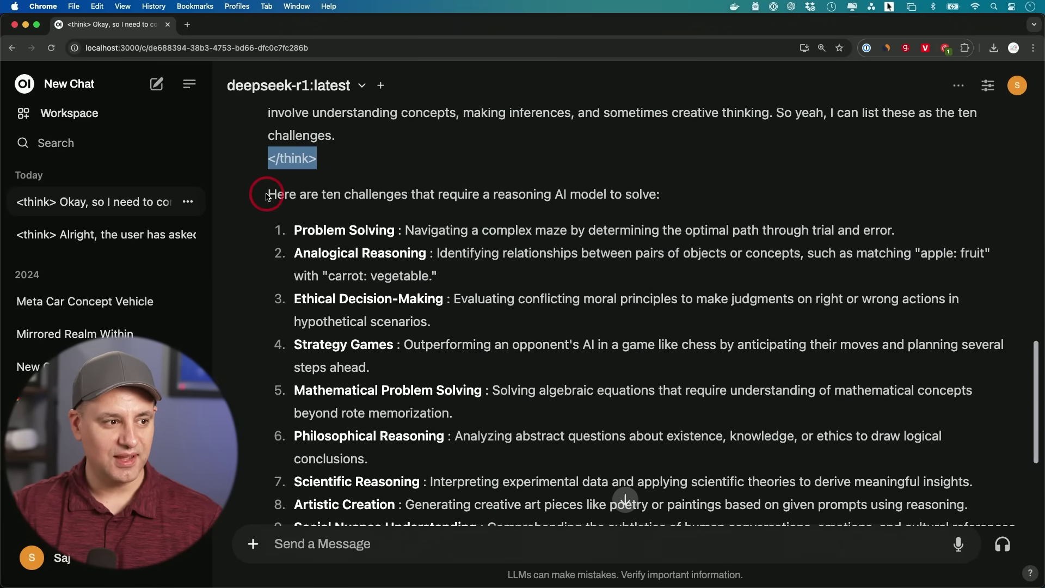
click(278, 200)
drag(278, 199, 533, 413)
click(514, 373)
scroll(514, 374, down, 3)
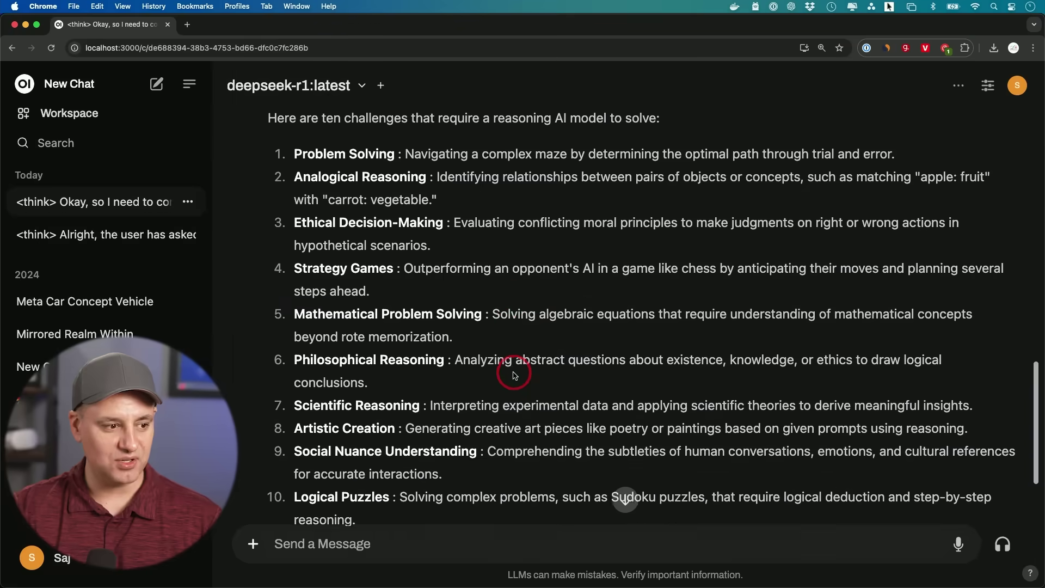
scroll(515, 373, up, 3)
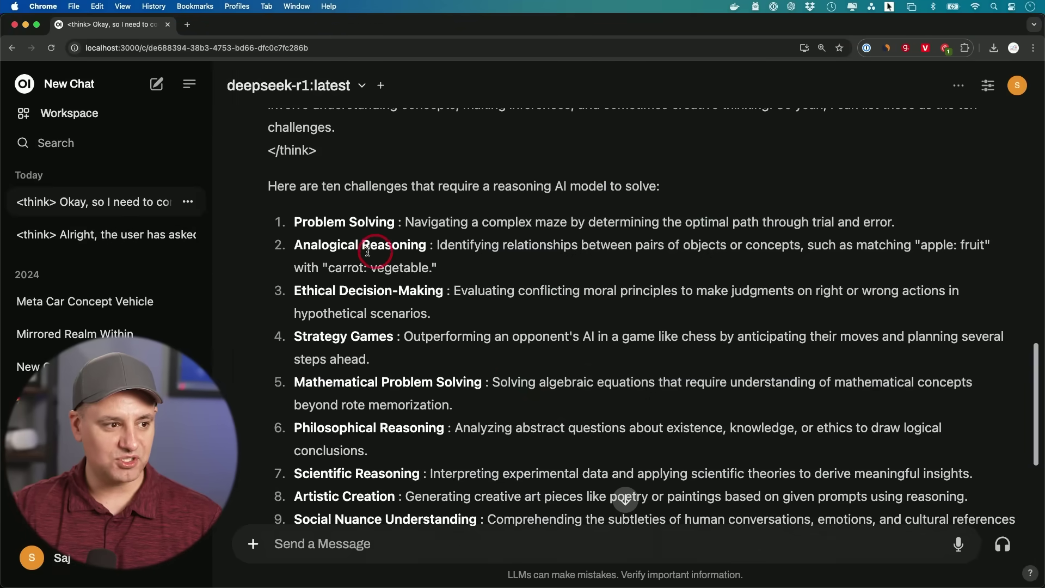
scroll(433, 296, down, 1)
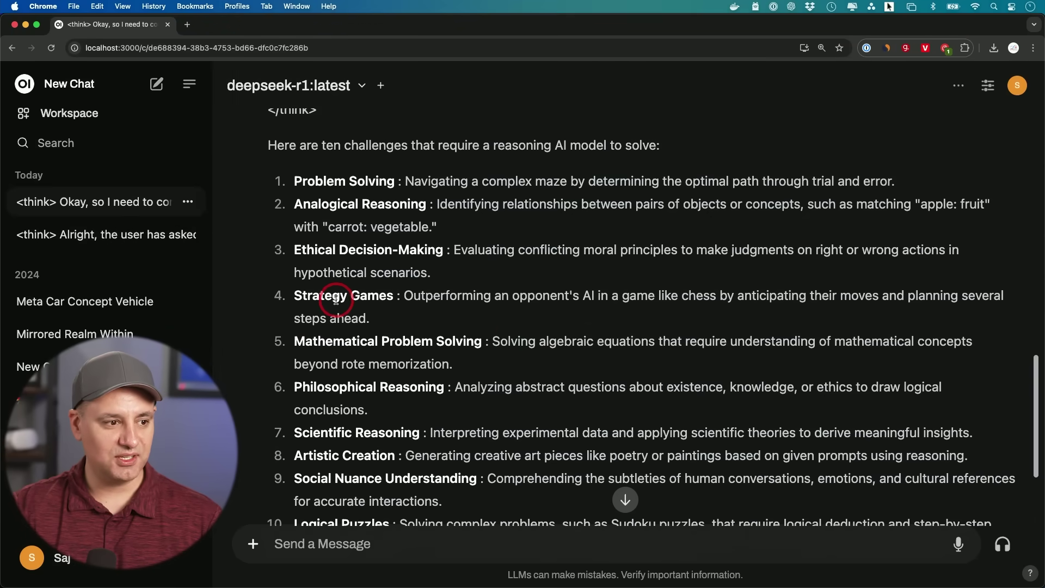
scroll(380, 300, down, 1)
scroll(444, 328, down, 1)
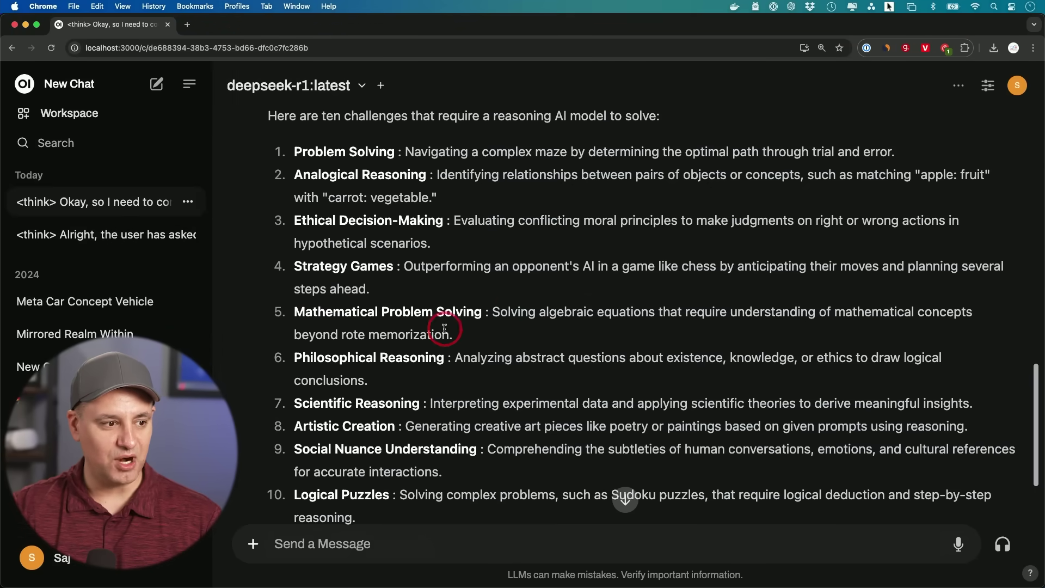
scroll(444, 328, down, 3)
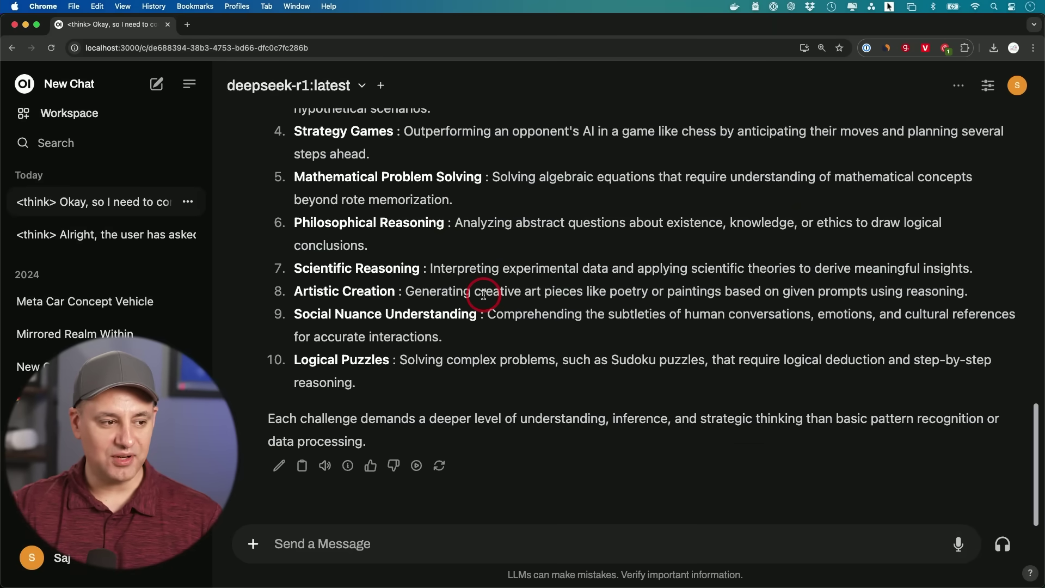
scroll(466, 146, up, 20)
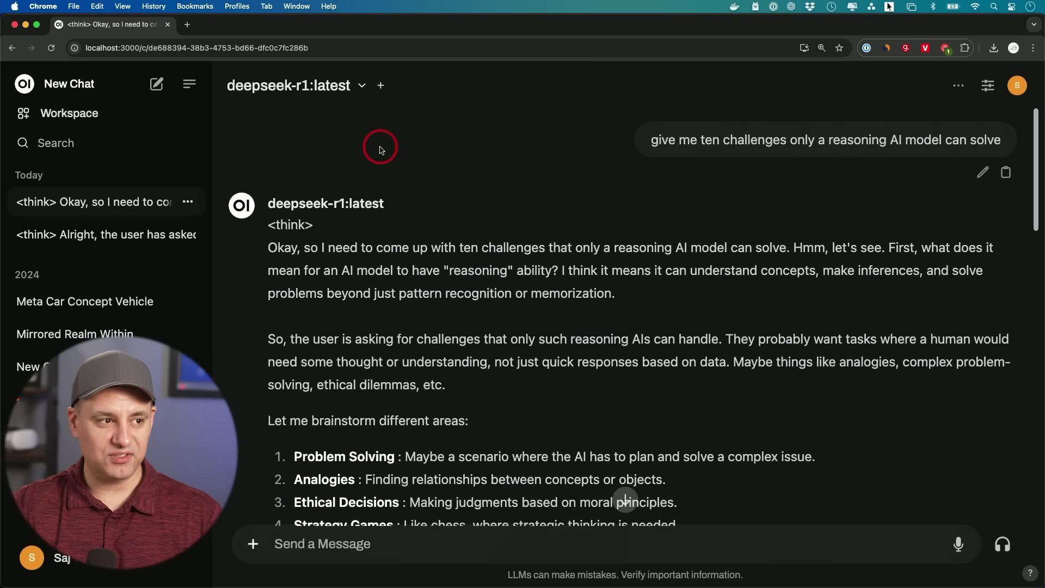
Add llama3.3:latest as a second model and paste the same reasoning prompt into the message box.
click(330, 87)
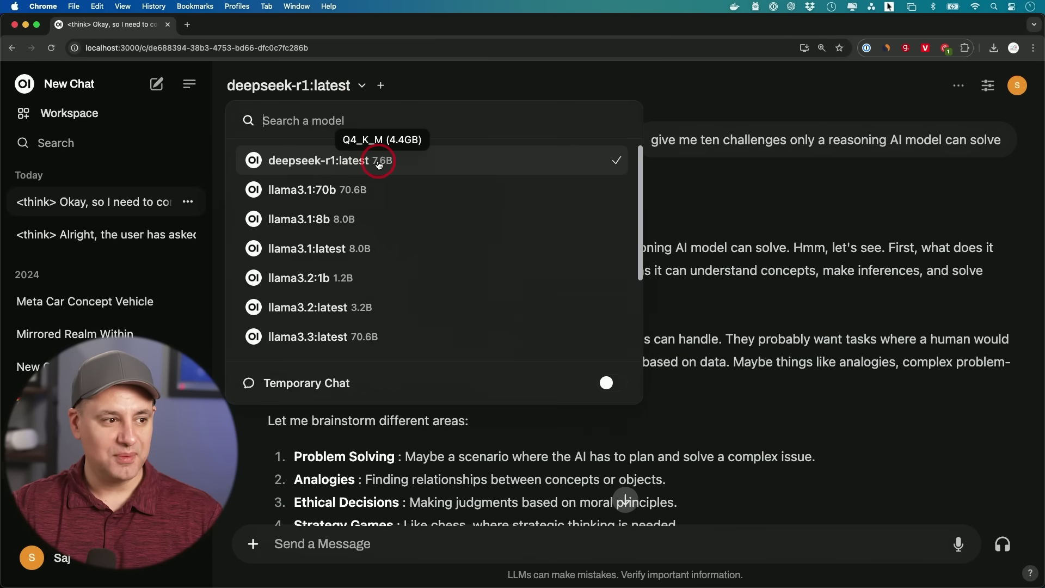
click(403, 99)
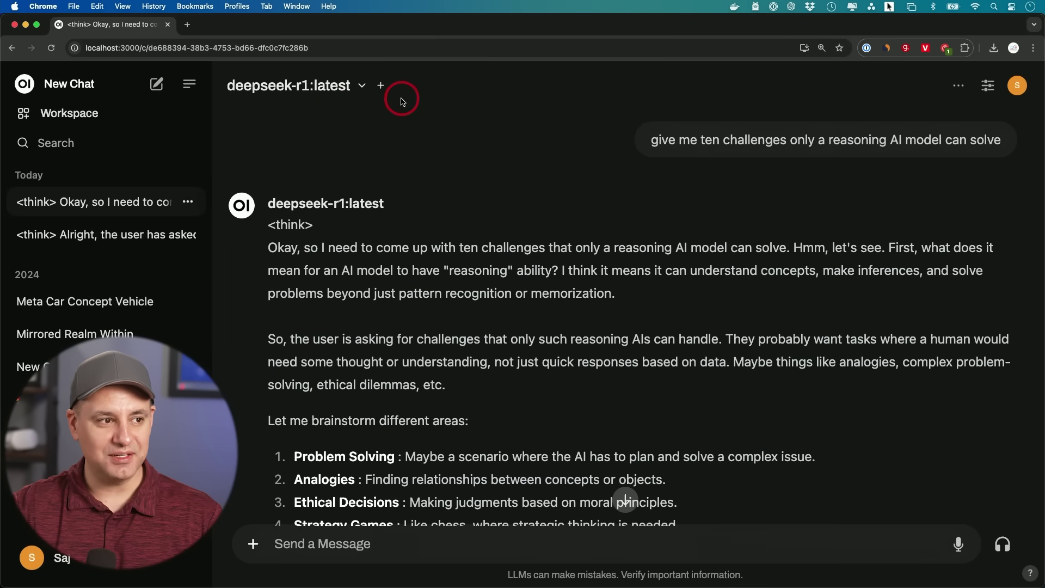
click(380, 87)
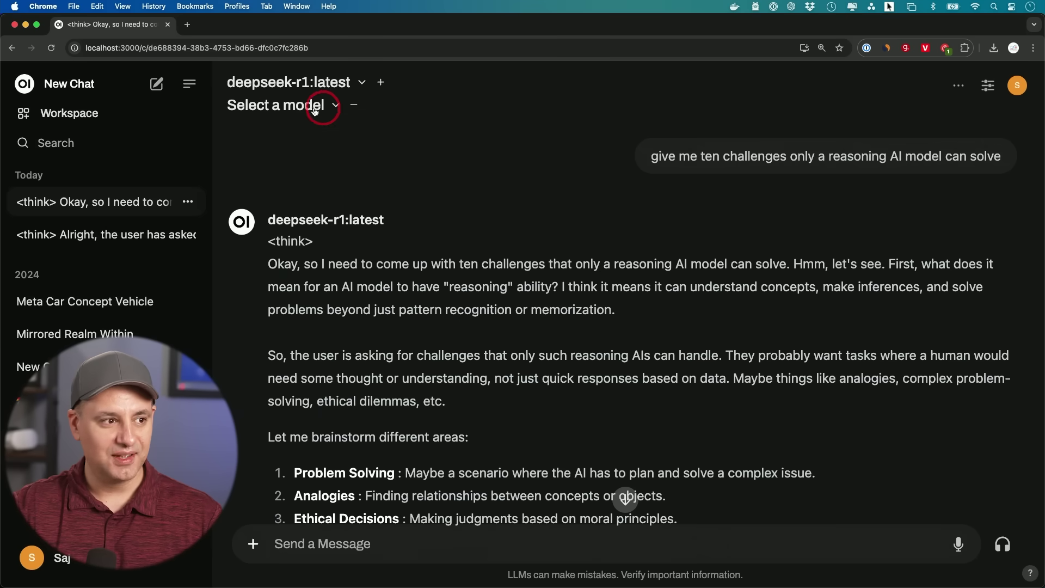
click(280, 106)
scroll(375, 318, down, 2)
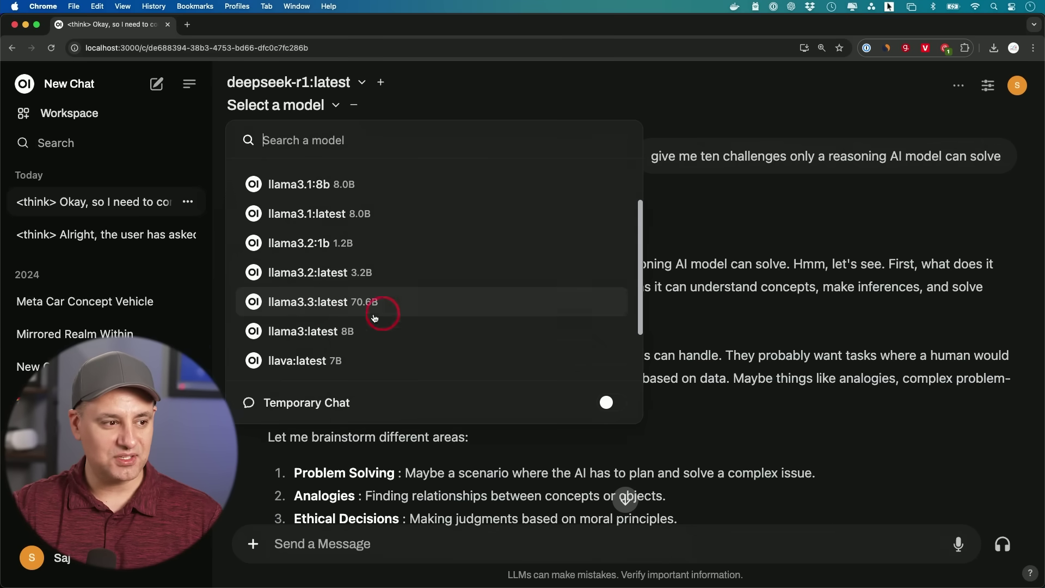
click(325, 311)
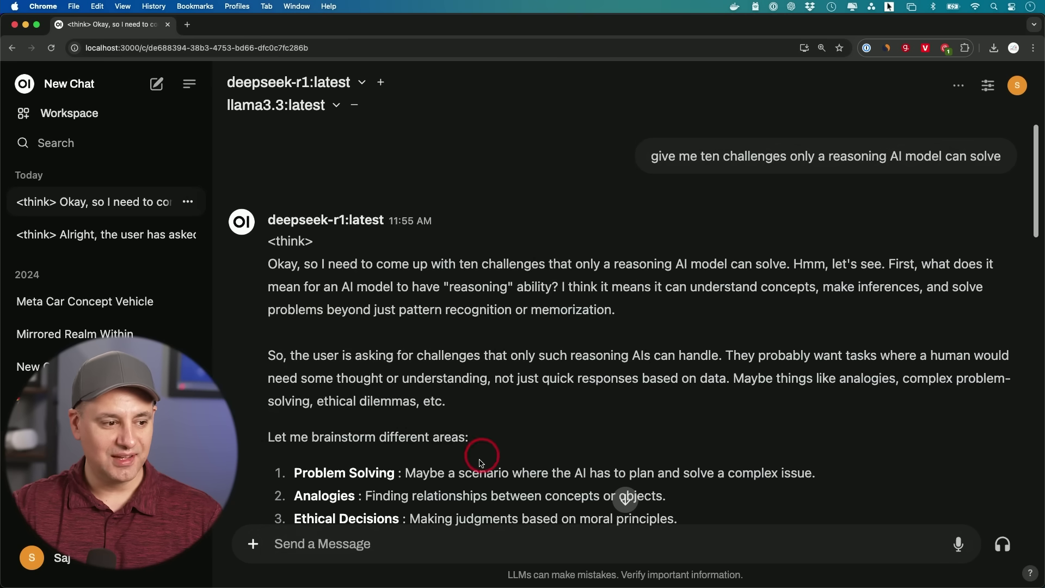
click(368, 554)
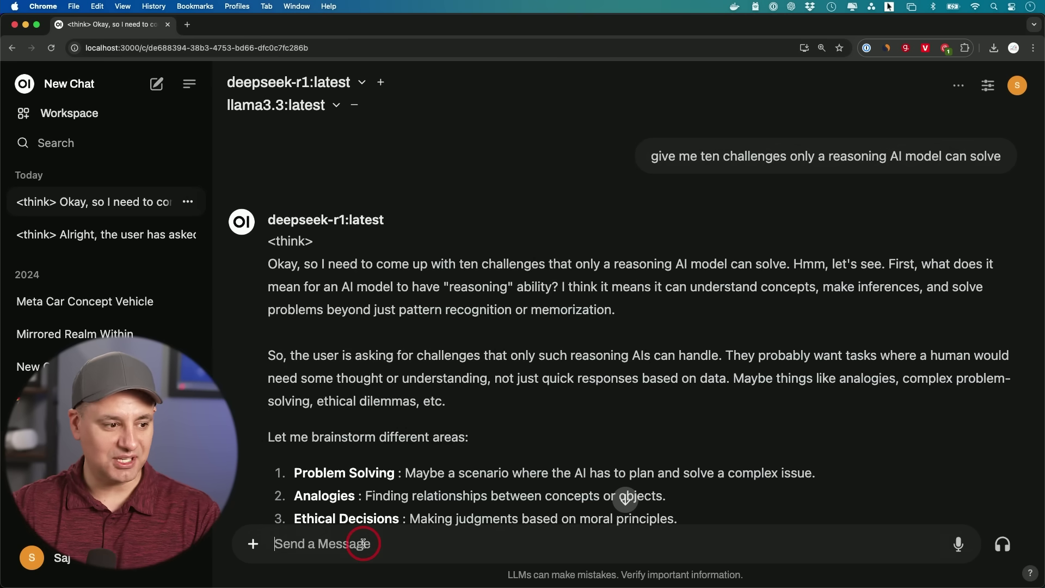
text(give me ten challenges only a reasoning AI model can solve)
Send the prompt to deepseek-r1:latest and llama3.3:latest and scroll through both streaming replies.
key(Return)
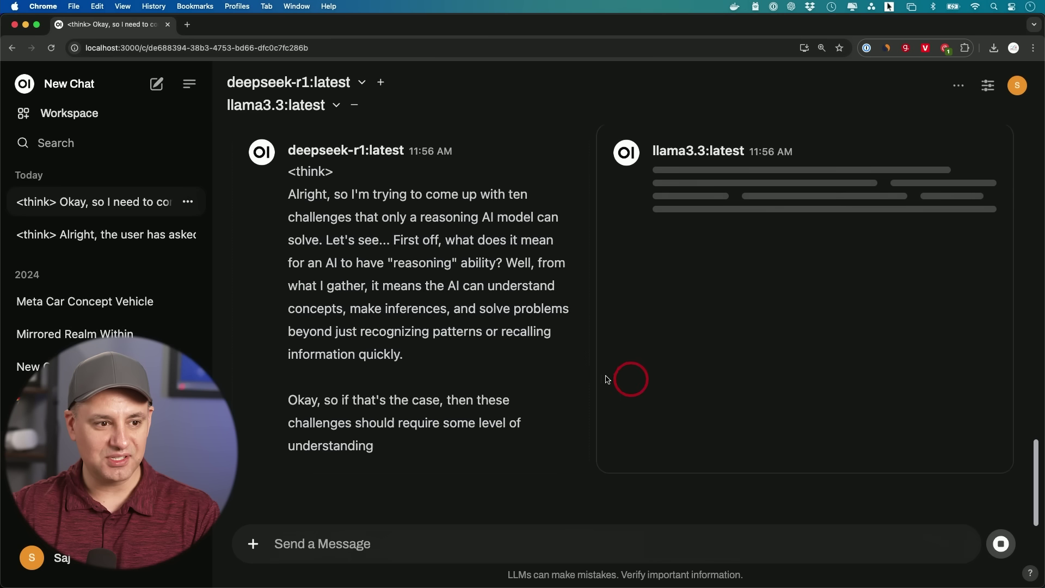
scroll(608, 379, up, 2)
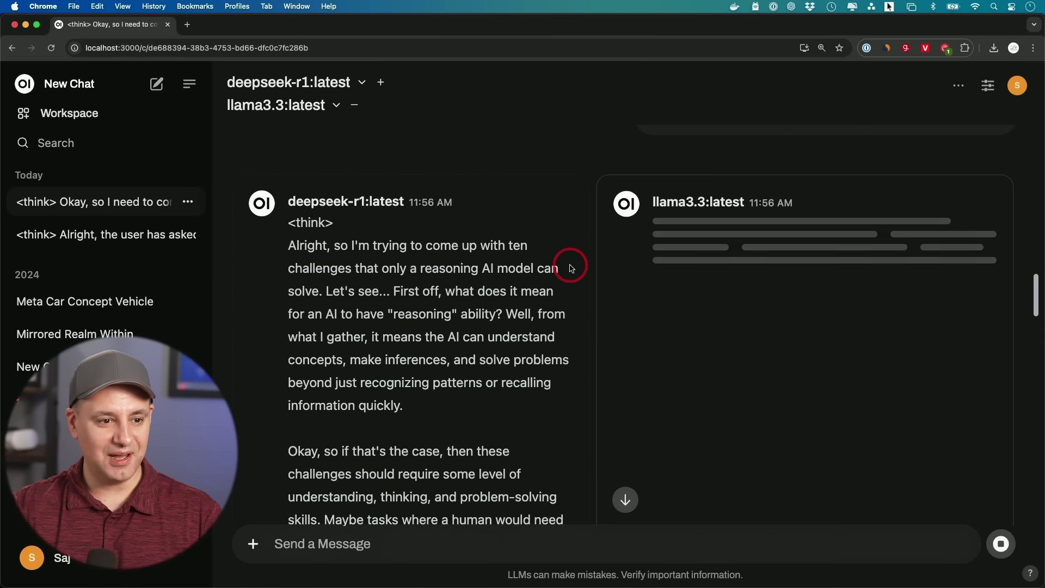
scroll(570, 268, down, 10)
scroll(577, 269, up, 9)
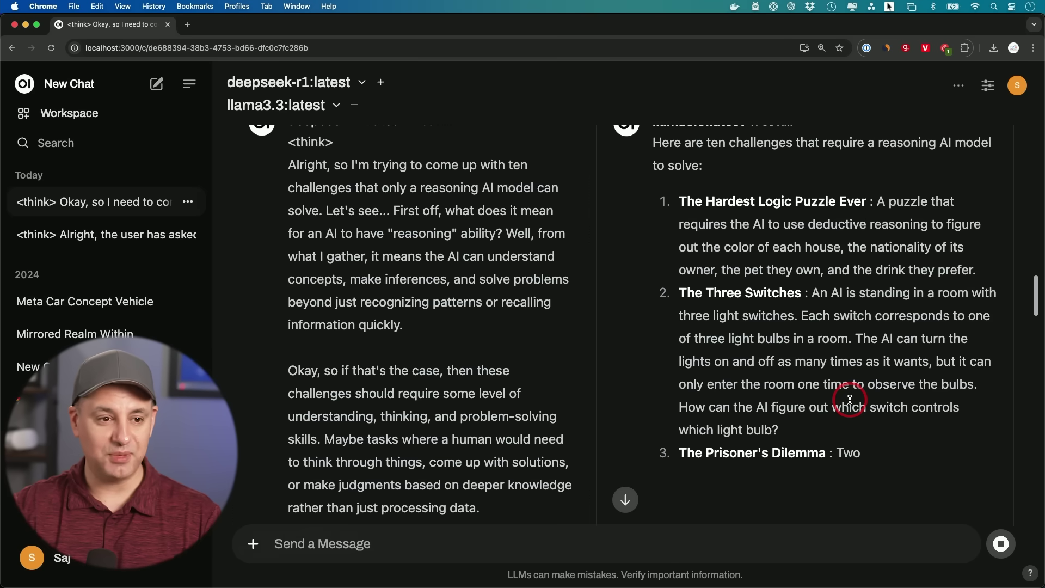
scroll(849, 400, up, 1)
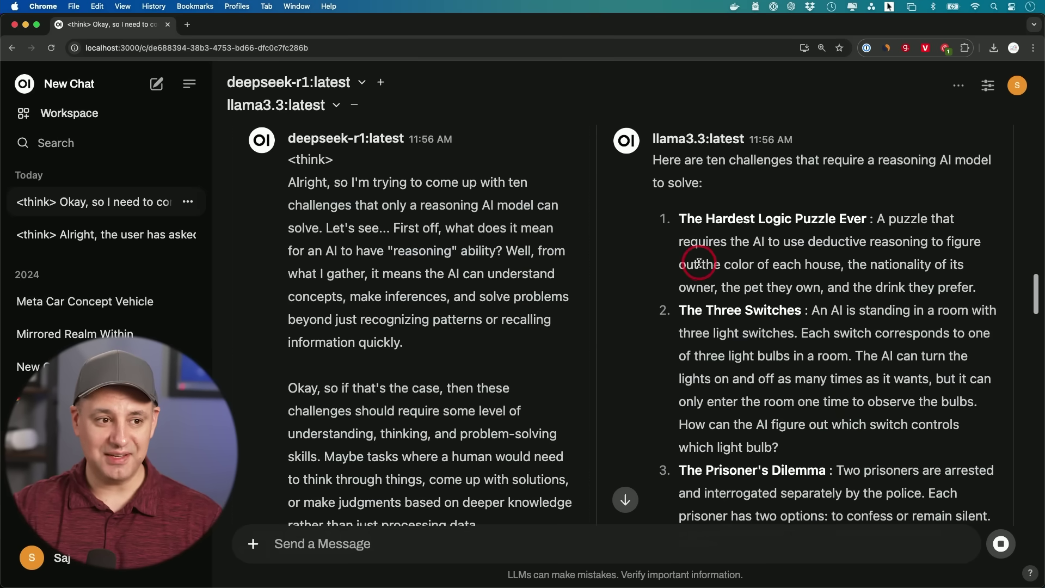
scroll(762, 233, up, 5)
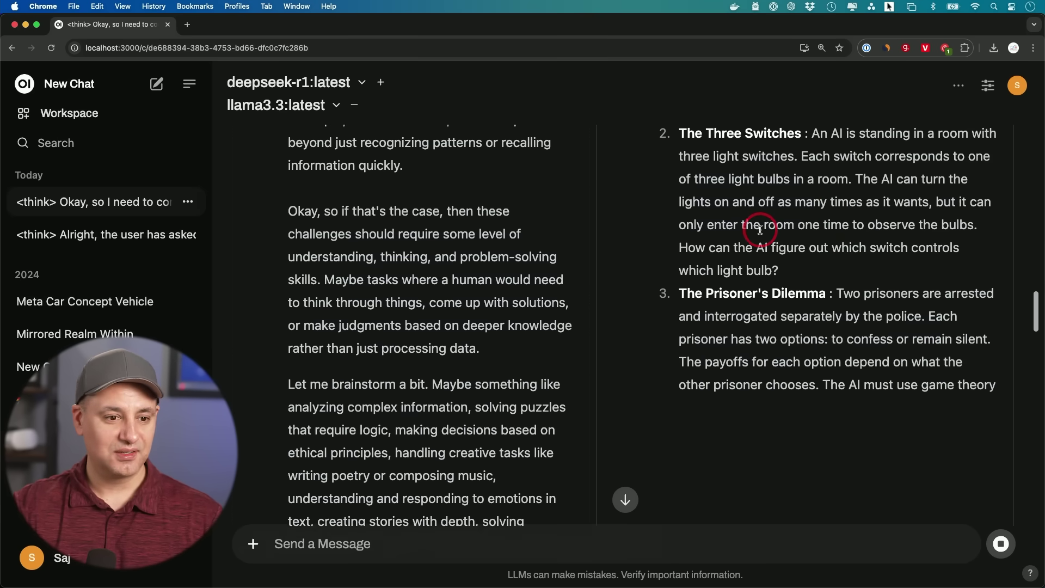
scroll(760, 231, up, 2)
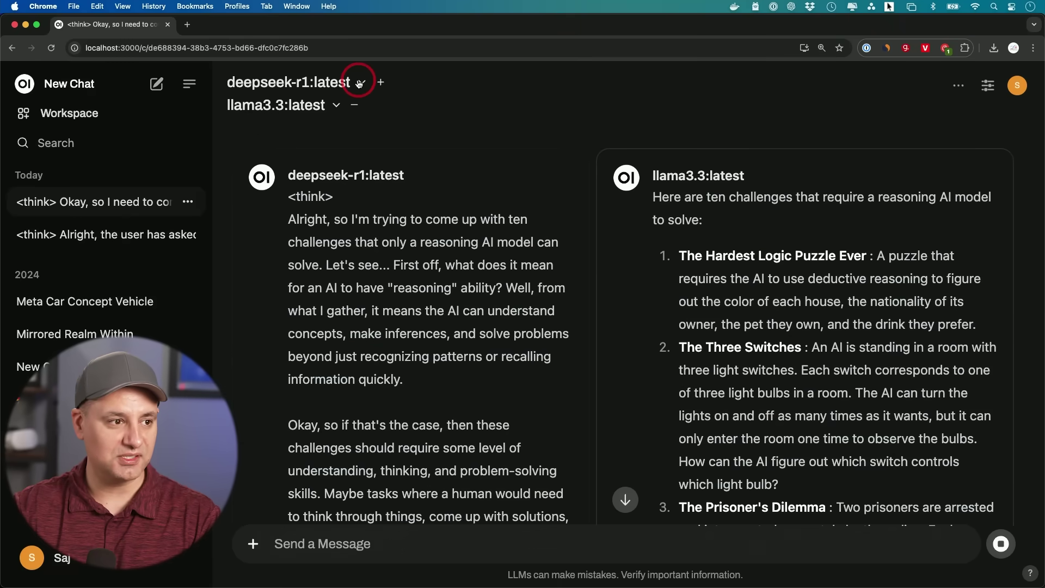
On ollama.com, open the deepseek-r1 page's 32b variant and copy its 'ollama run deepseek-r1:32b' command.
click(341, 86)
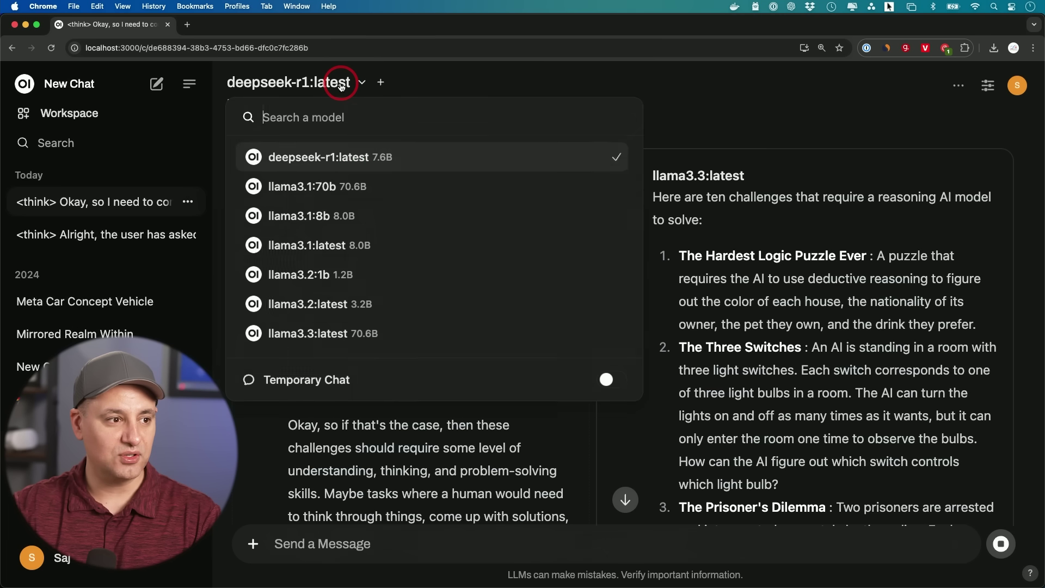
mouse_move(375, 159)
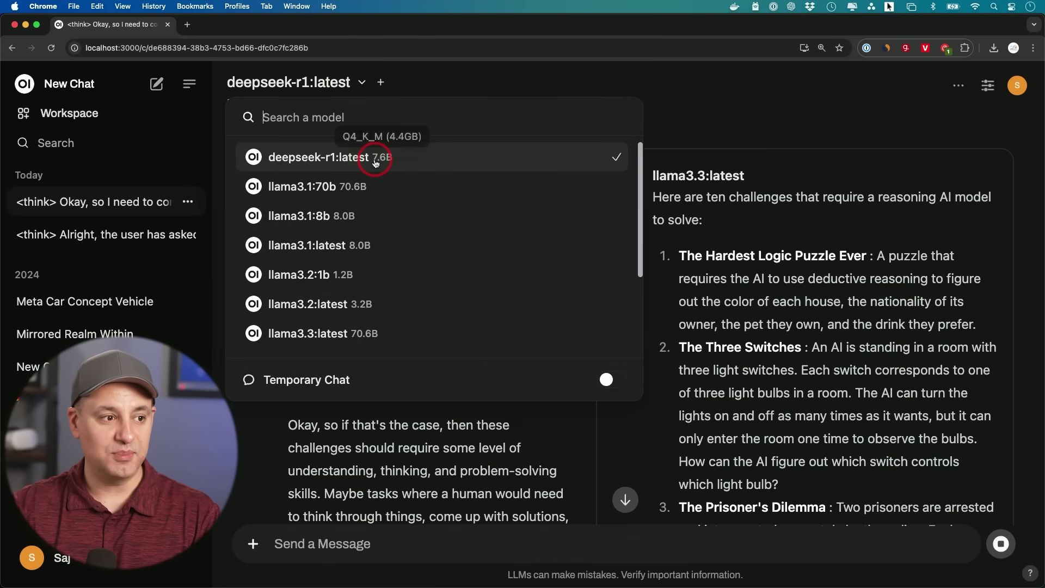
click(517, 76)
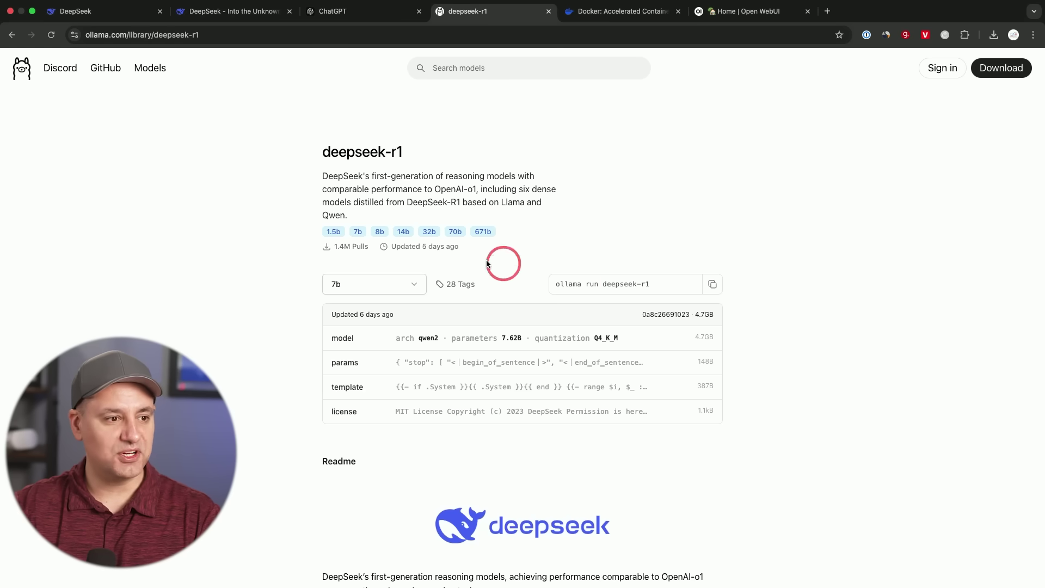
click(146, 64)
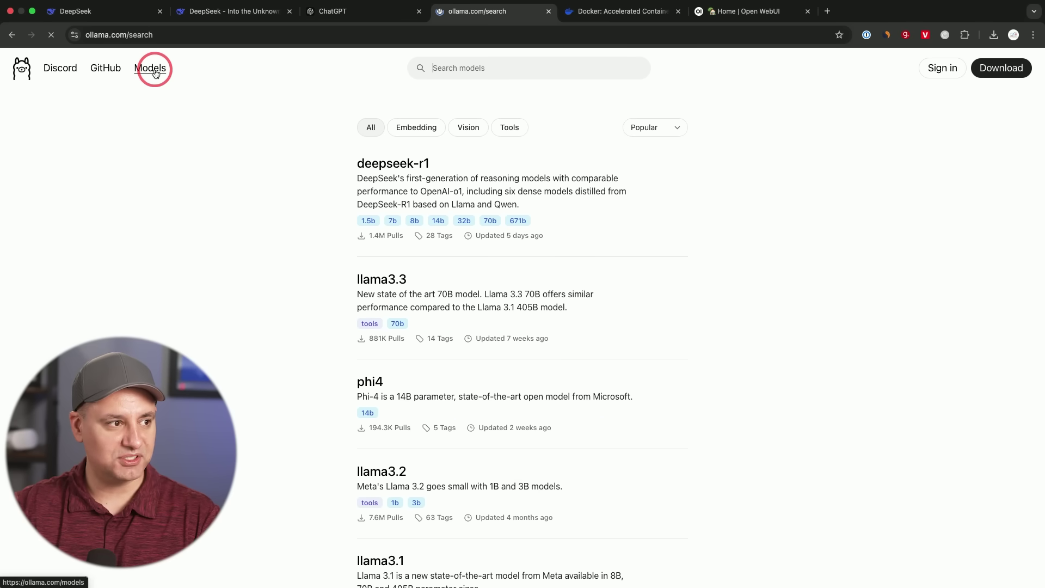
click(461, 220)
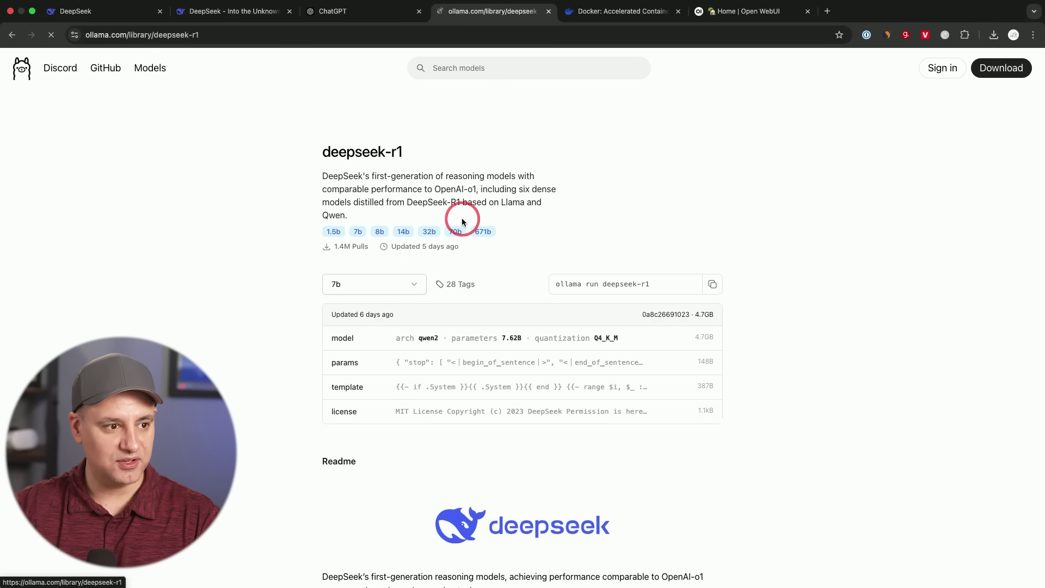
click(422, 282)
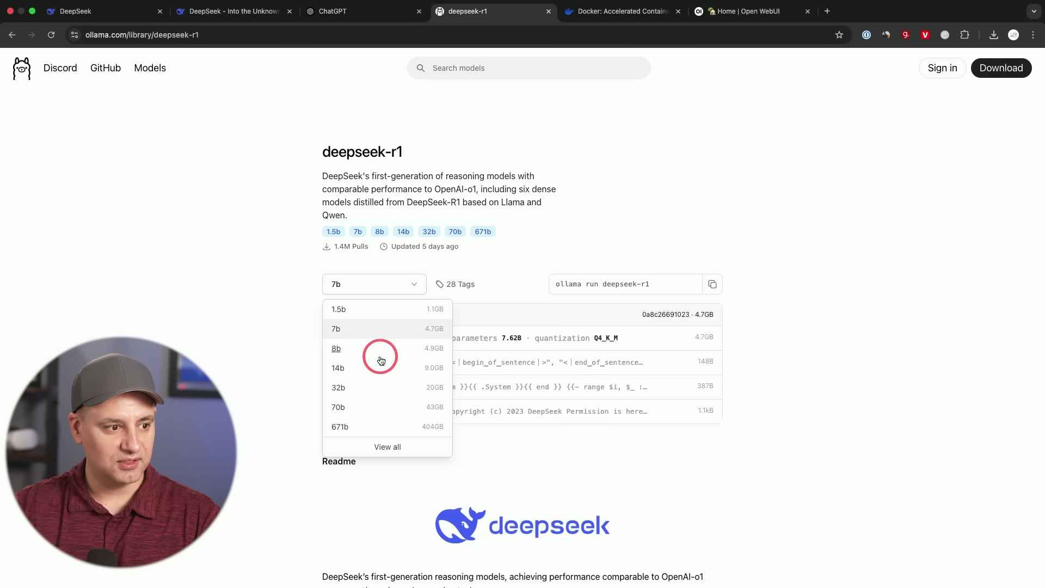
click(354, 389)
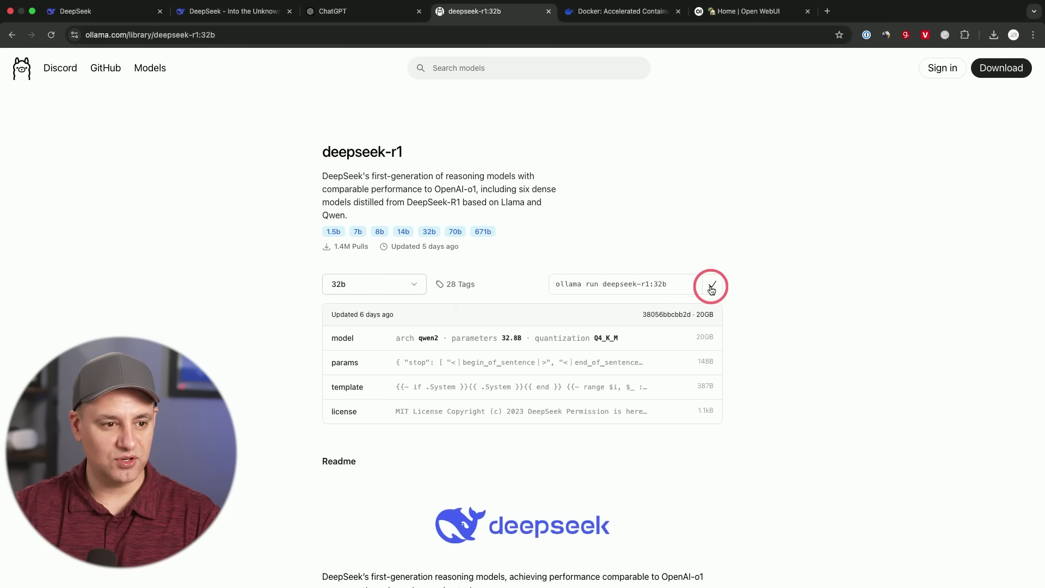
click(432, 199)
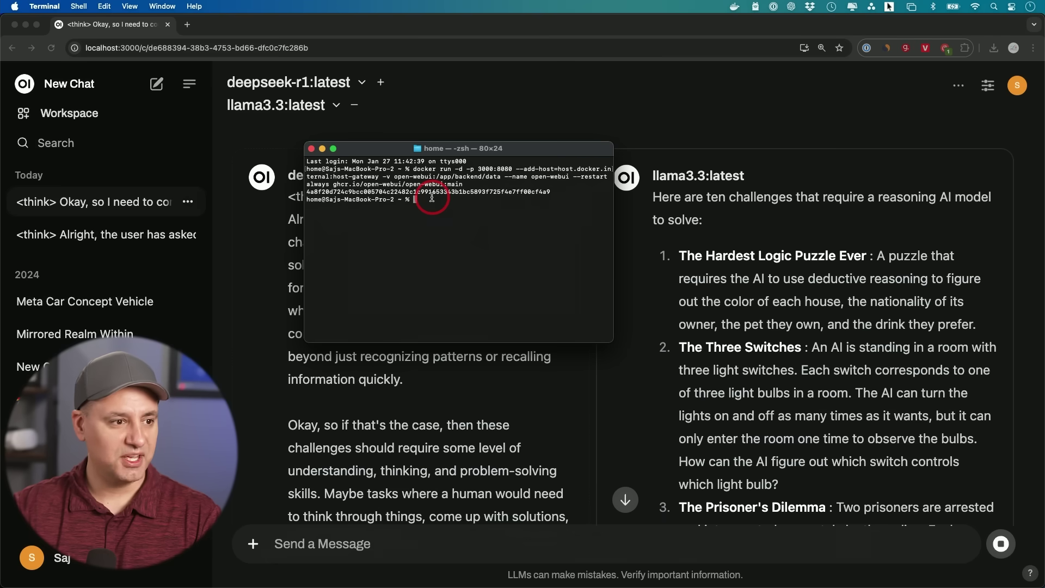
Run 'ollama run deepseek-r1:32b' in Terminal to download the model, then go back to the browser.
text(ollama run deepseek-r1:32b)
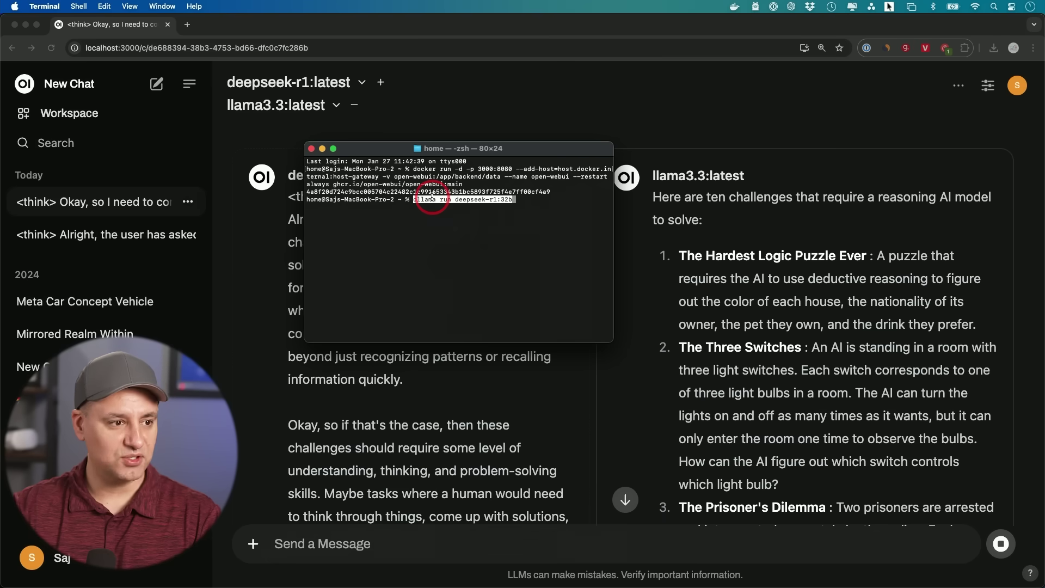
key(Return)
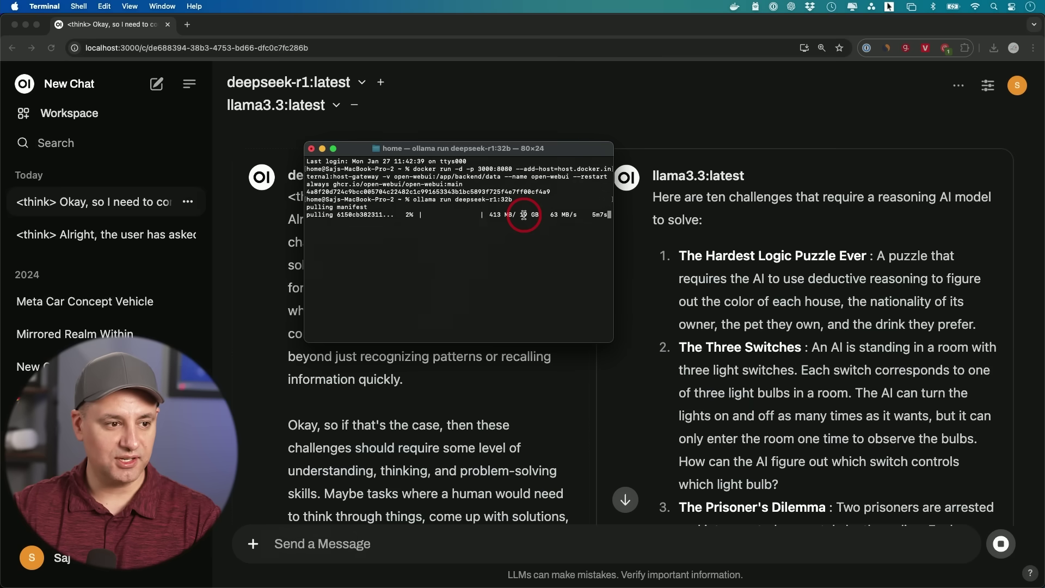
click(411, 102)
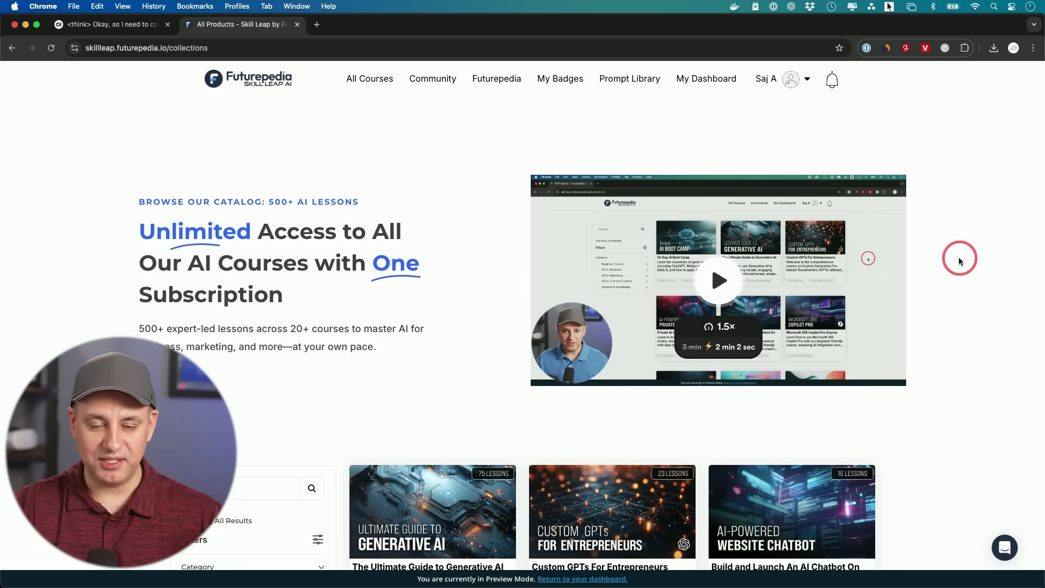
Open the Private AI Chatbot On Your Computer course and scroll through its content.
scroll(960, 262, down, 6)
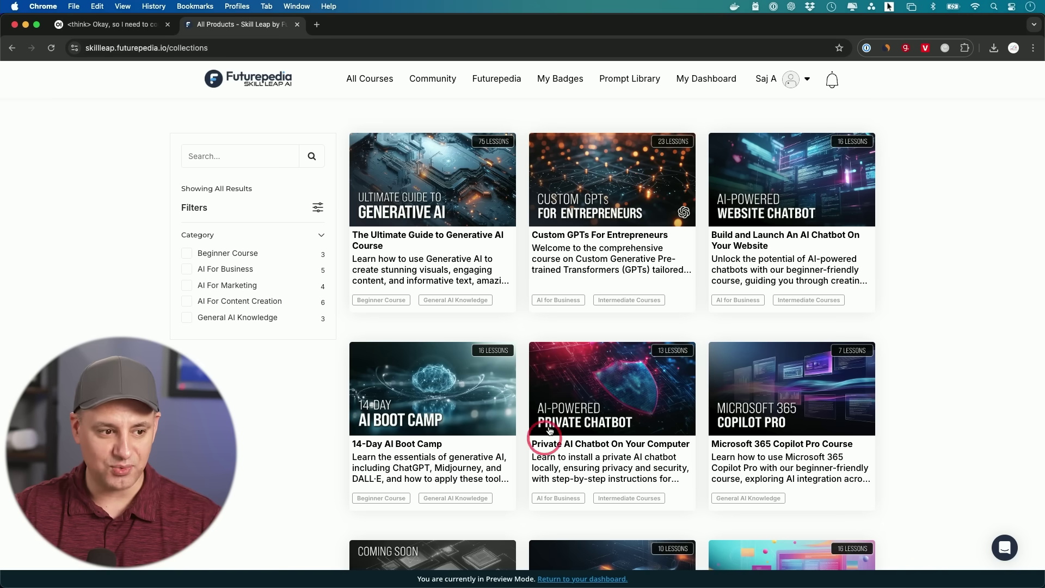
click(600, 393)
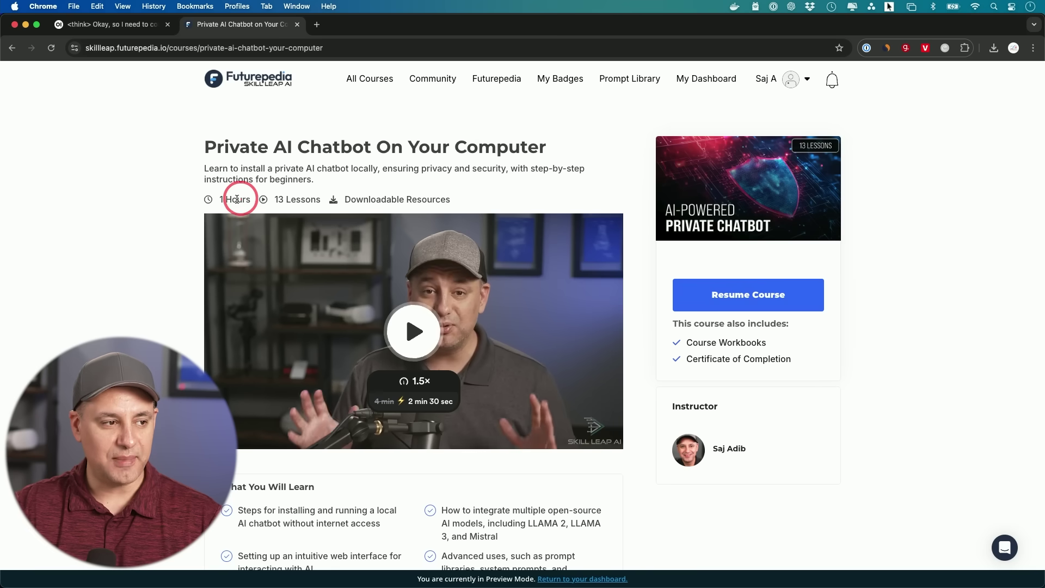
scroll(180, 224, down, 5)
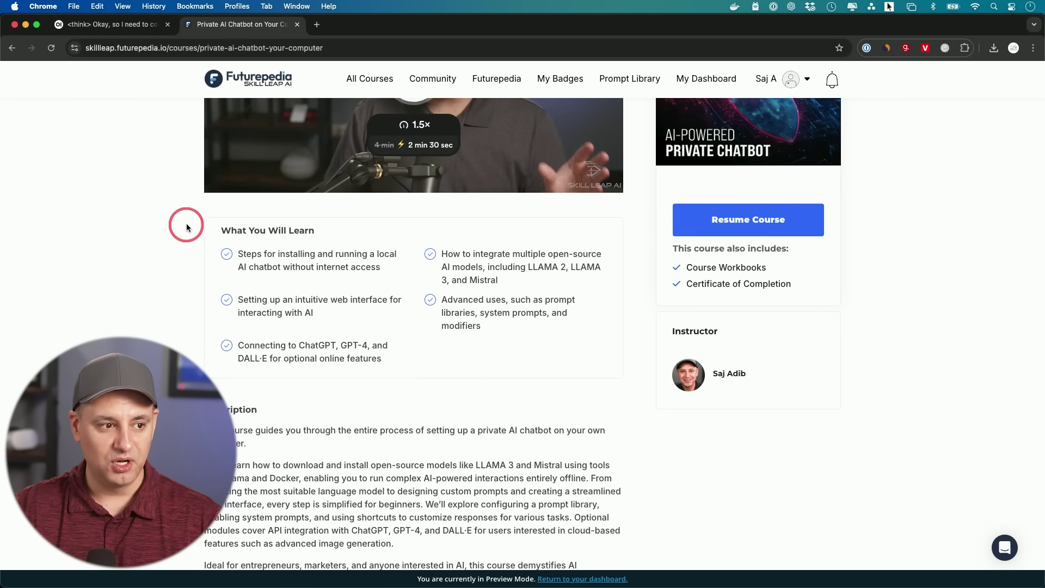
scroll(586, 280, down, 1)
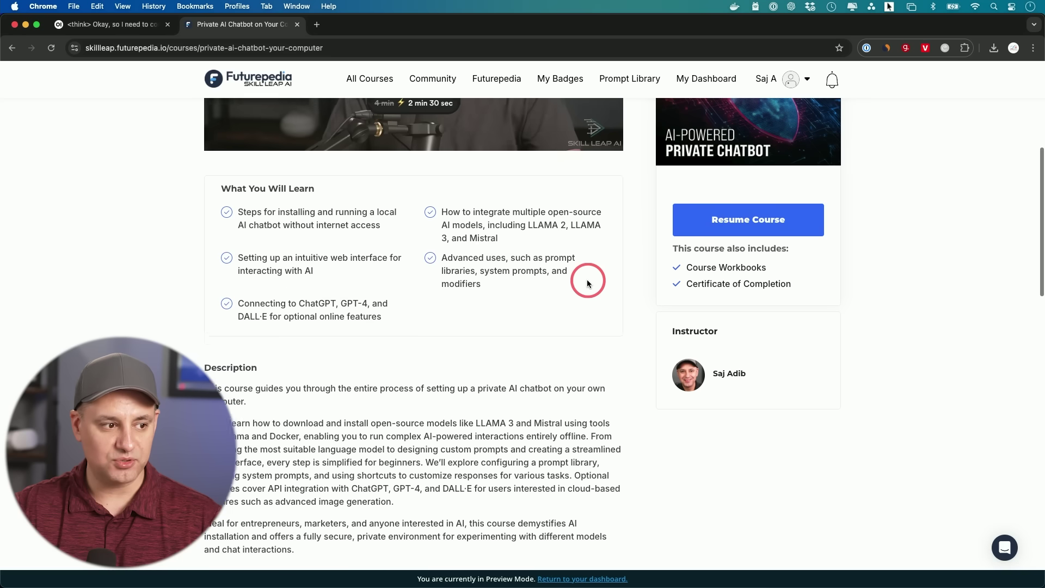
scroll(522, 326, down, 1)
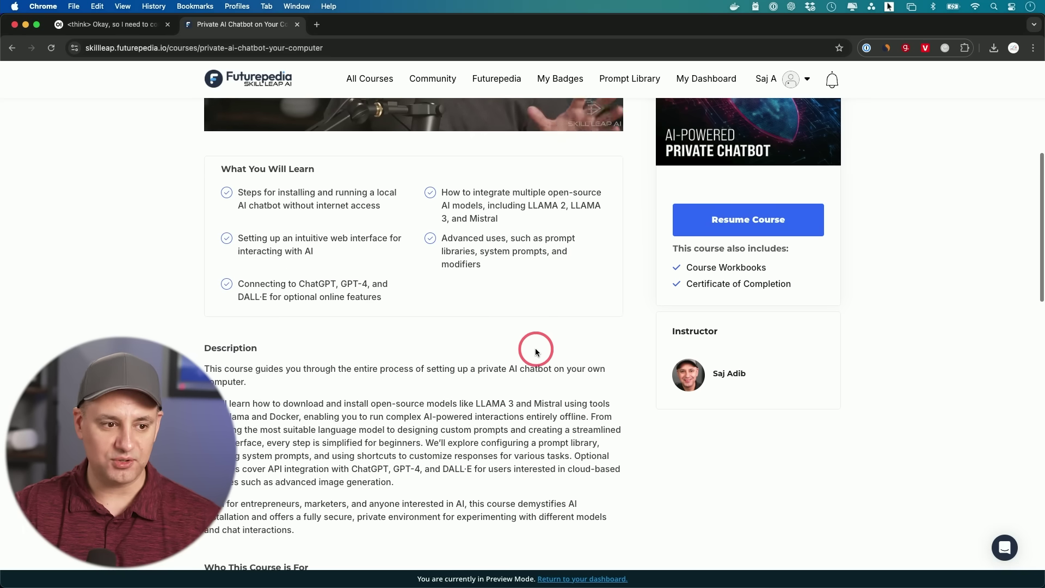
scroll(537, 348, down, 1)
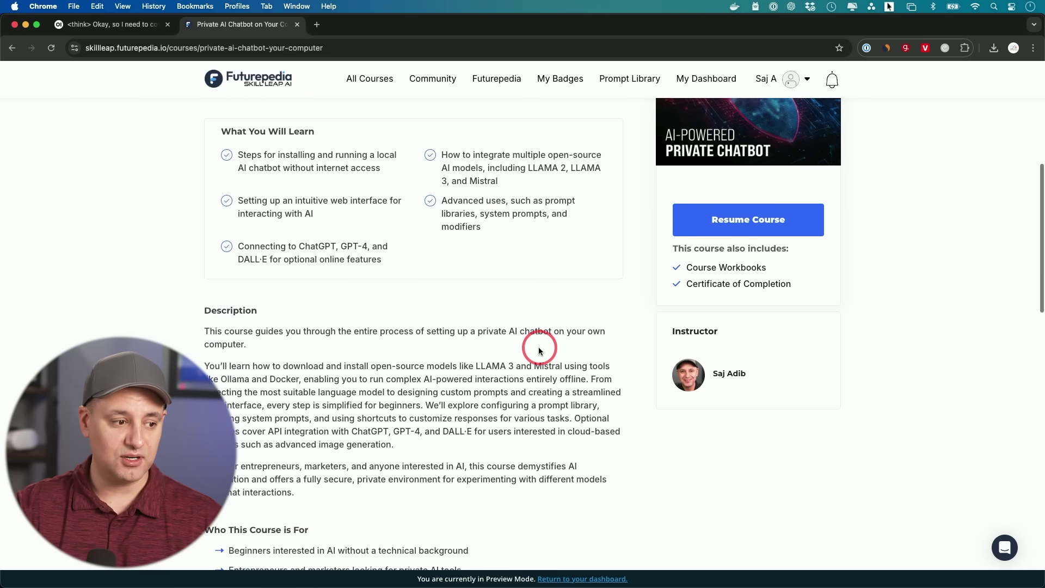
scroll(539, 350, up, 6)
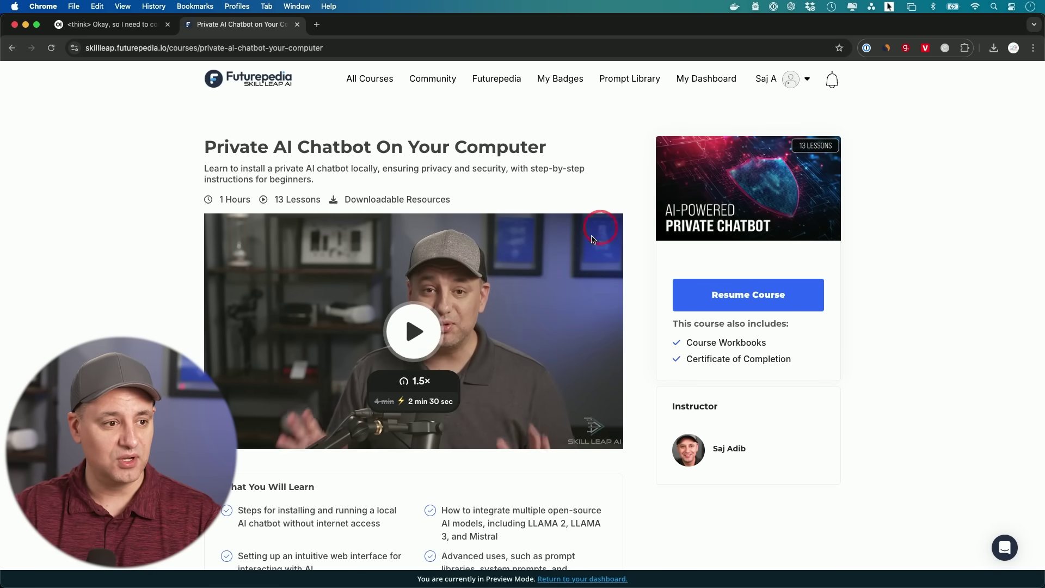
Return to the course collections page and browse the catalog.
click(12, 48)
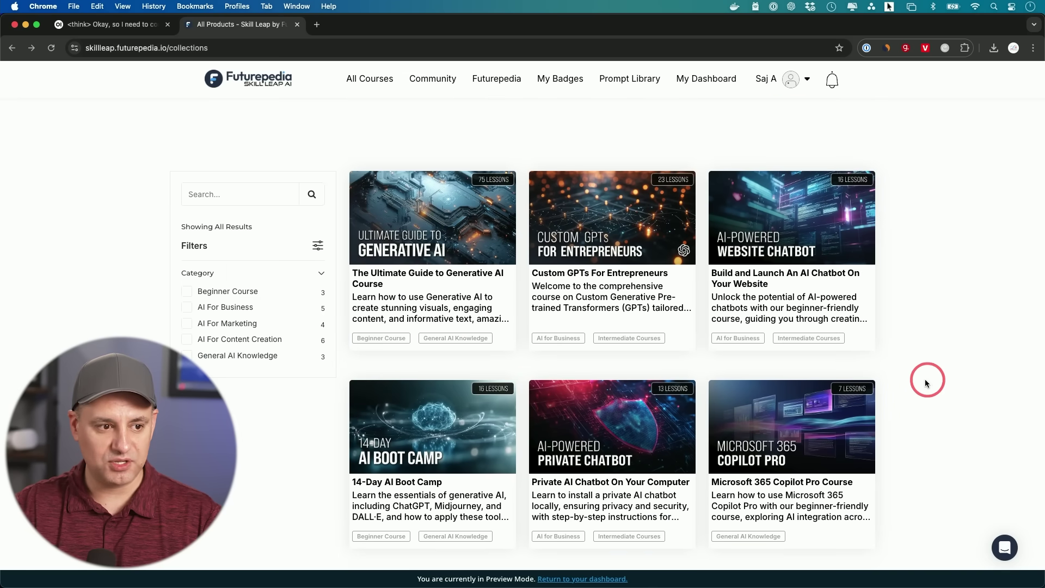
scroll(920, 382, down, 1)
scroll(1007, 348, down, 5)
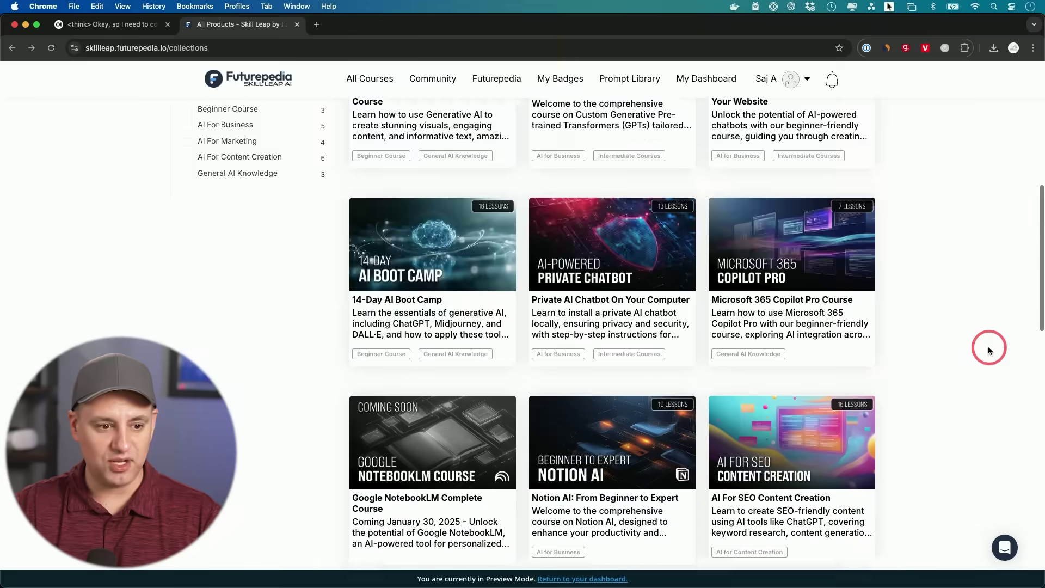
scroll(966, 354, down, 2)
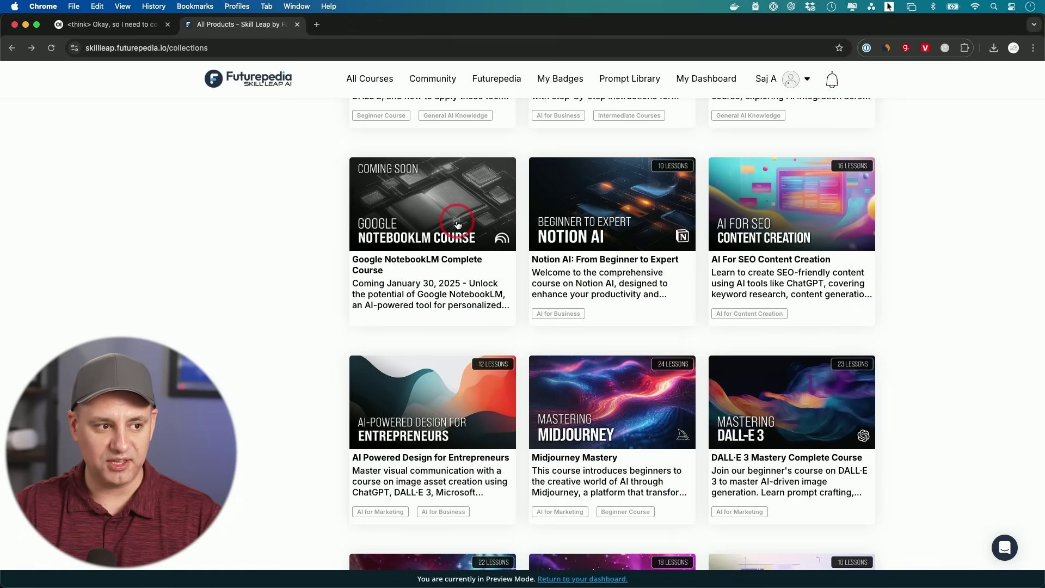
scroll(925, 345, down, 4)
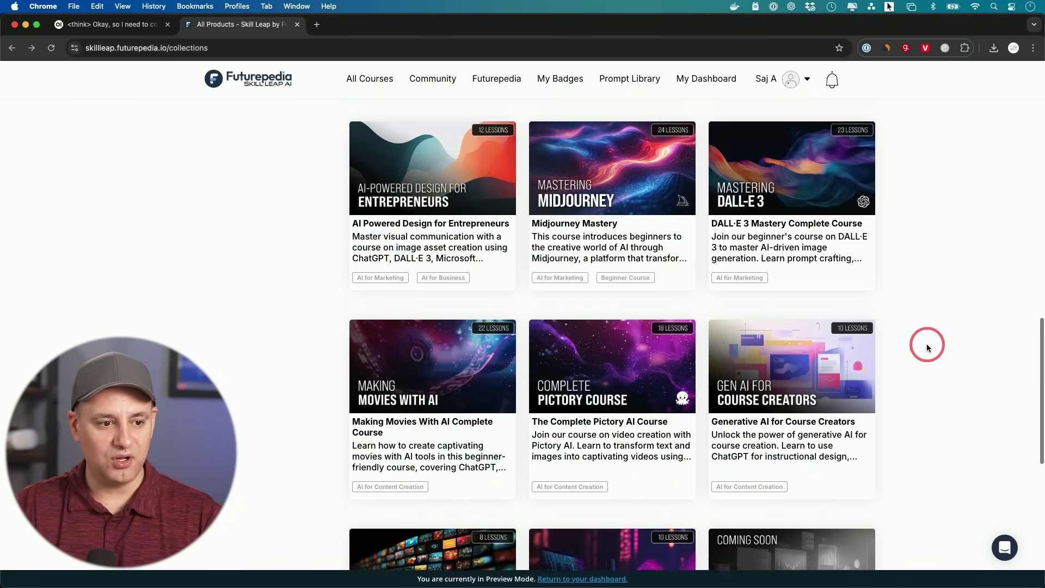
scroll(927, 347, down, 5)
scroll(927, 347, up, 20)
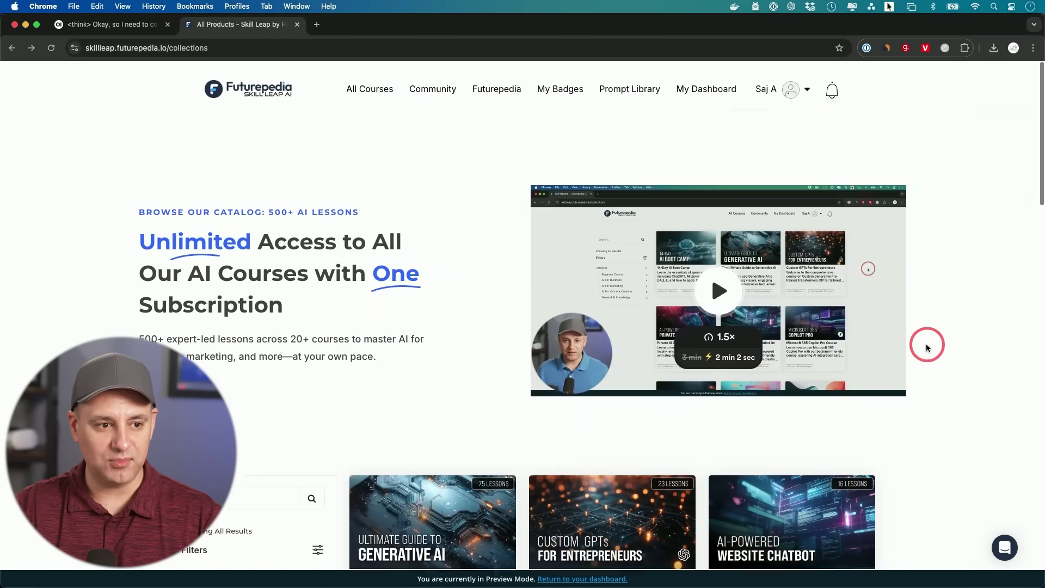
scroll(630, 384, down, 7)
scroll(628, 389, up, 1)
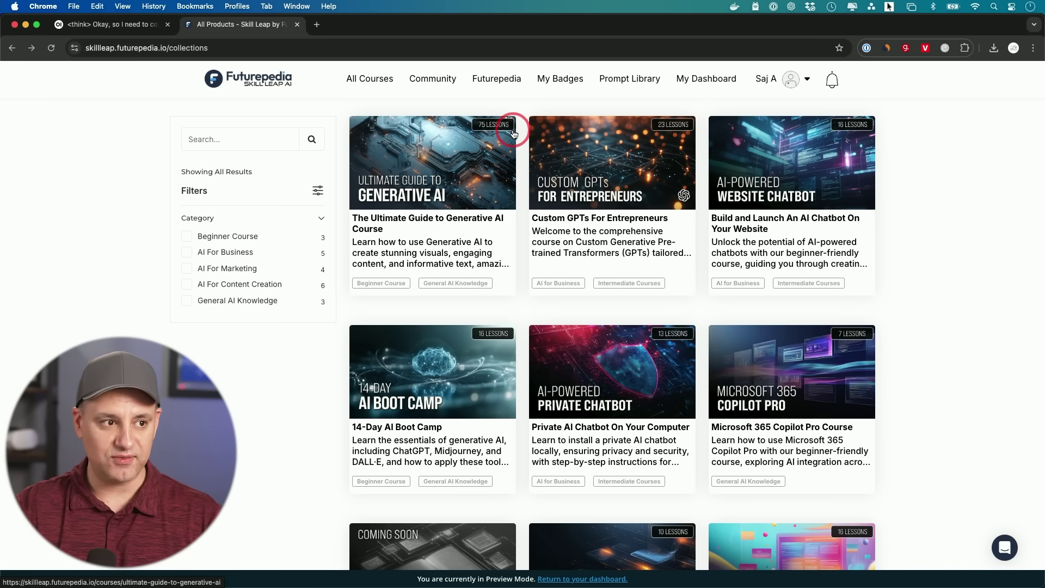
Visit My Badges, then open My Dashboard and scroll its course list.
click(561, 80)
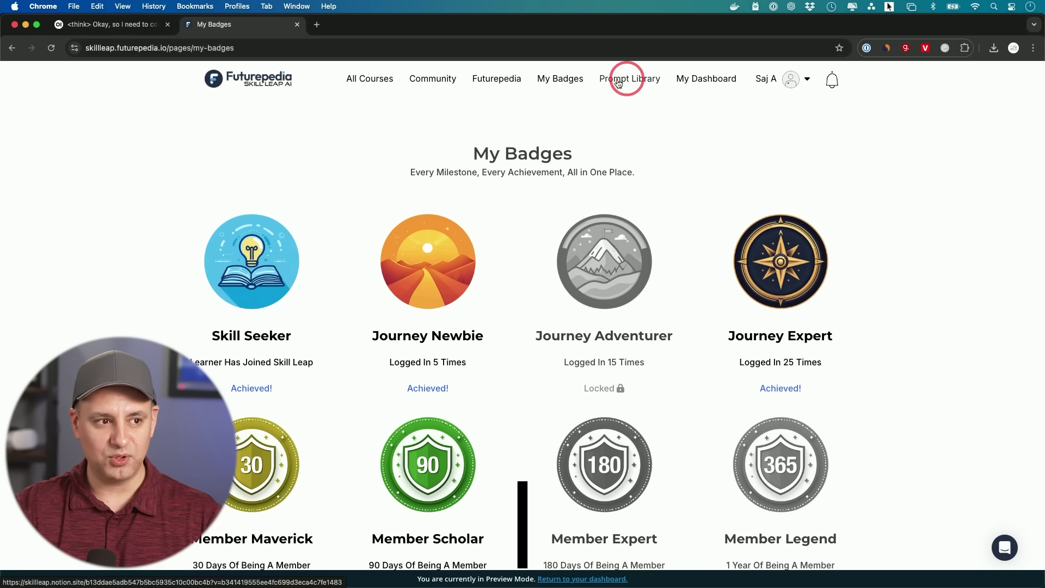
click(680, 79)
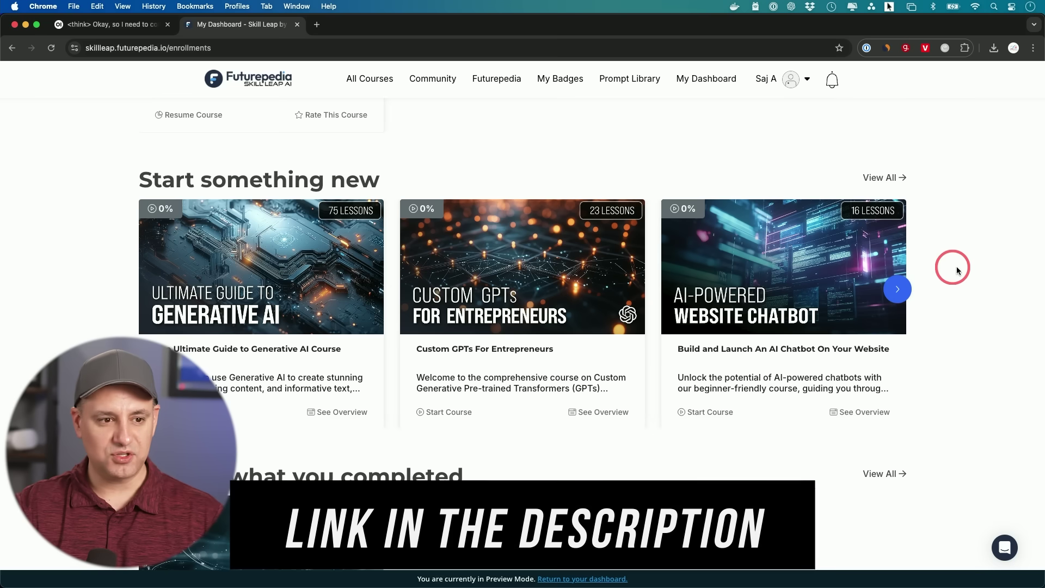
scroll(965, 271, down, 6)
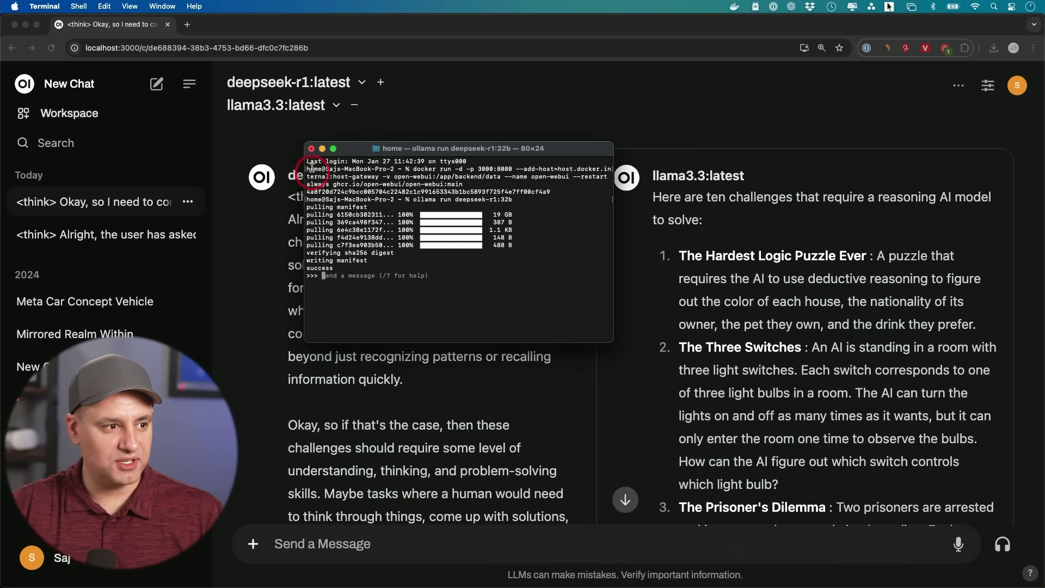
Close the Terminal window, terminating its running deepseek-r1:32b process.
click(312, 149)
click(504, 288)
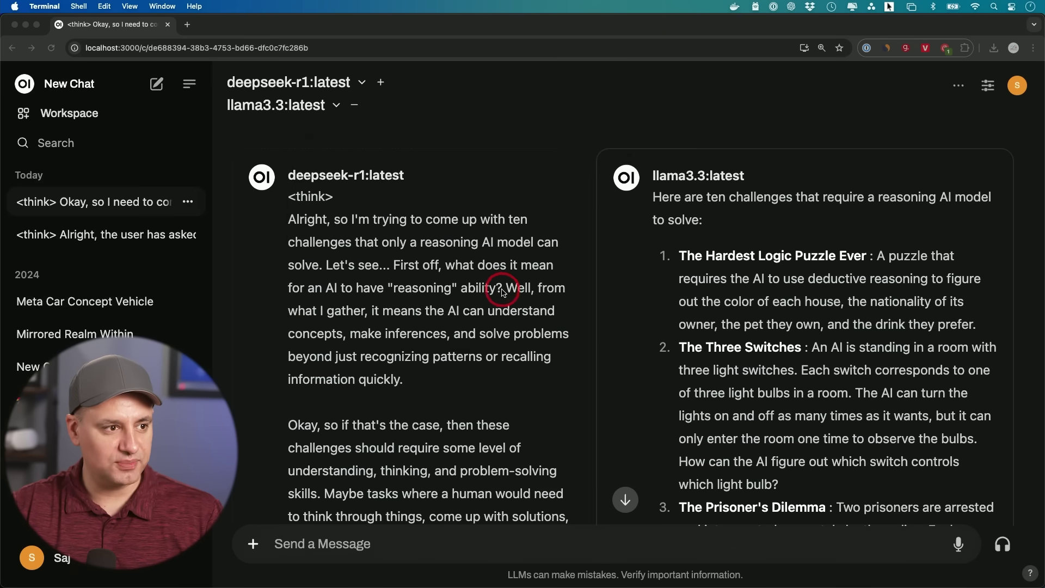
click(361, 81)
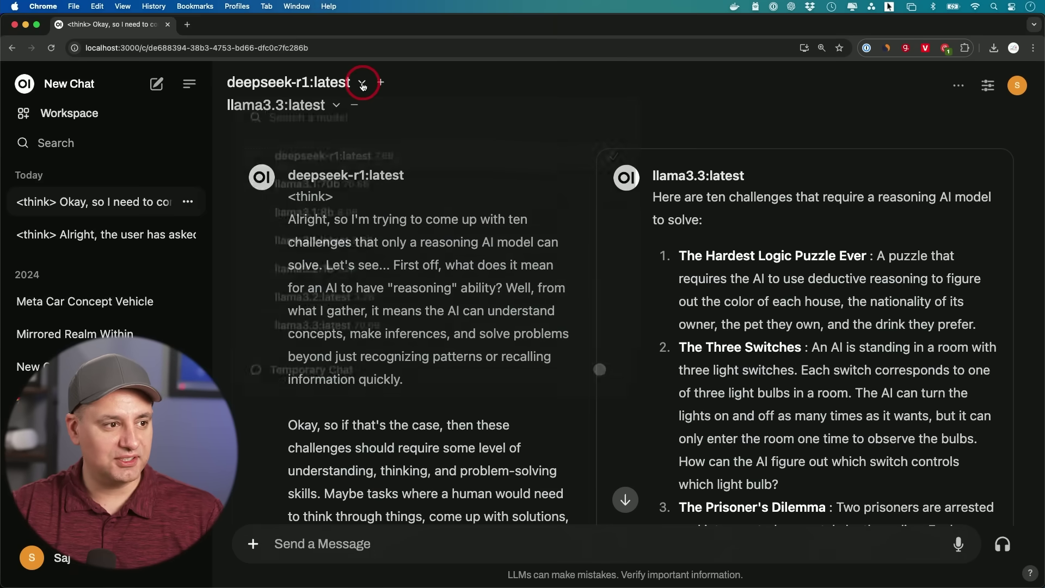
Reload the comparison chat and set its first model slot to deepseek-r1:32b.
click(361, 82)
scroll(376, 188, down, 3)
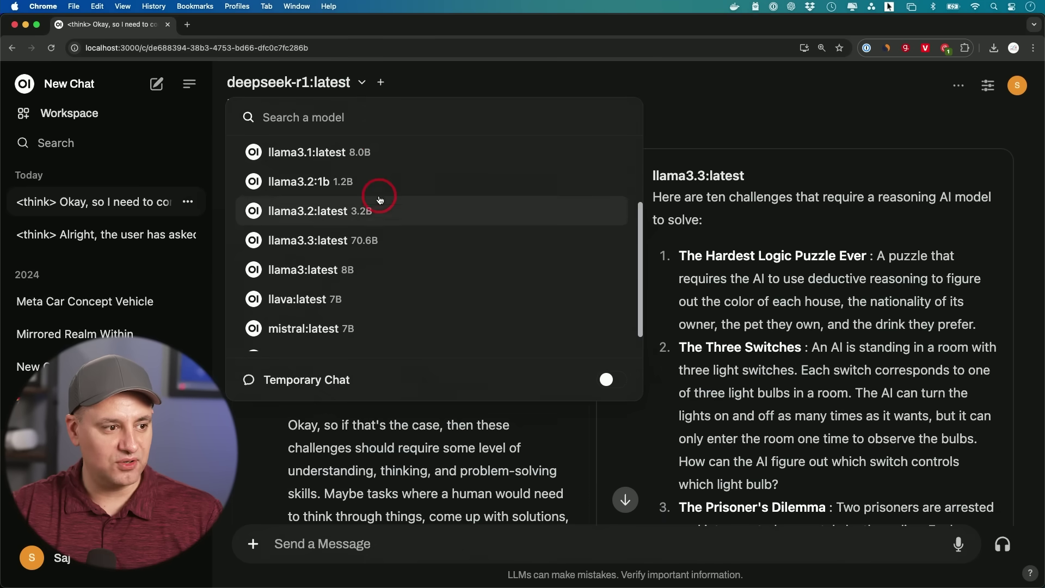
scroll(378, 203, up, 3)
click(438, 80)
click(343, 45)
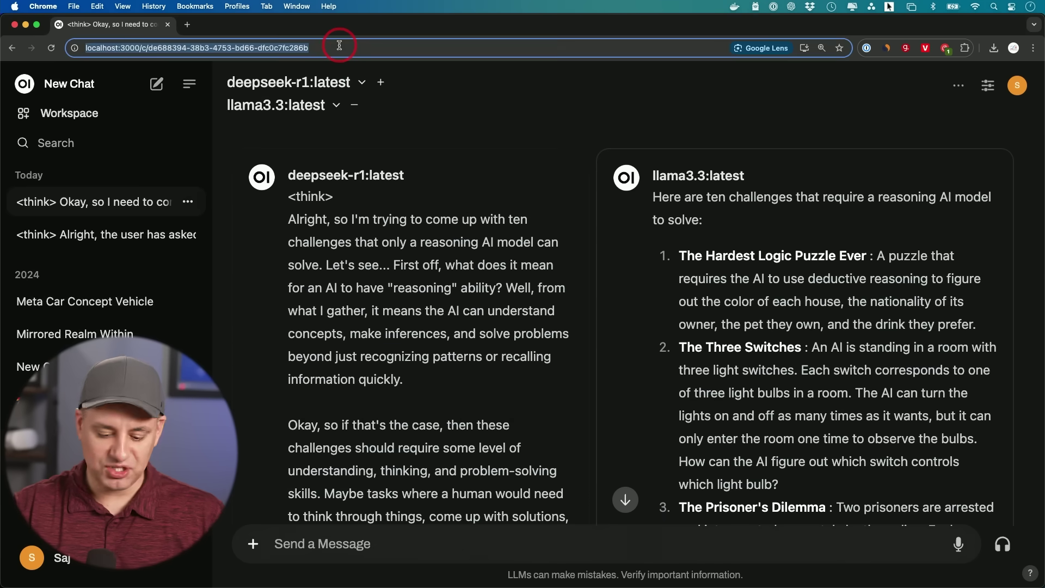
key(Return)
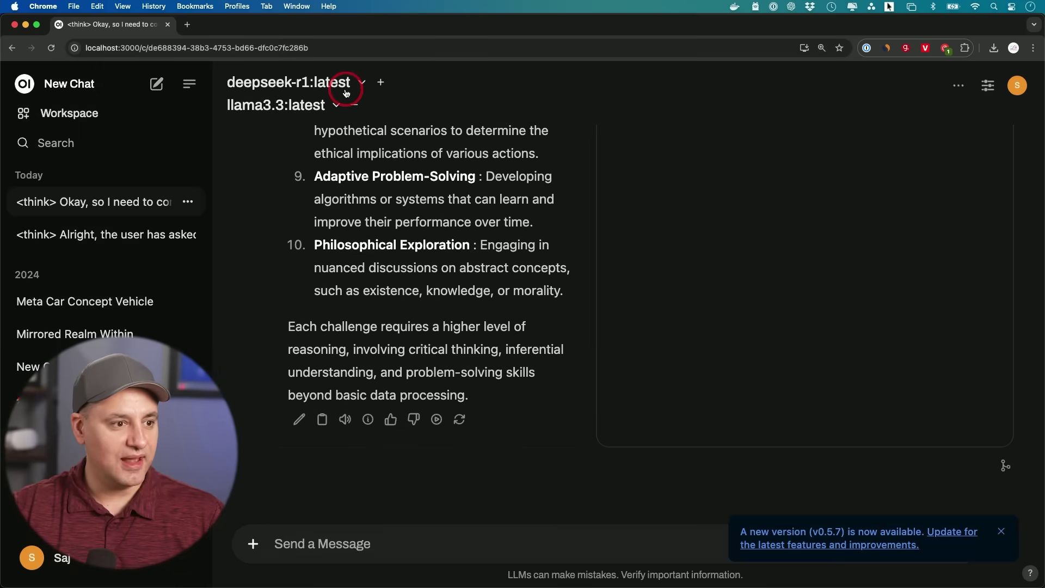
click(347, 89)
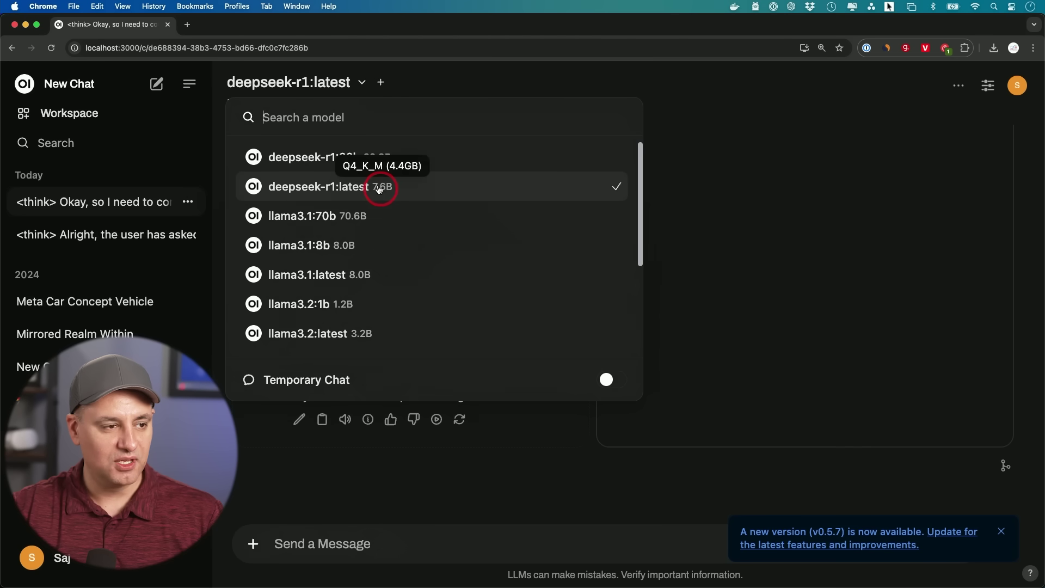
click(317, 159)
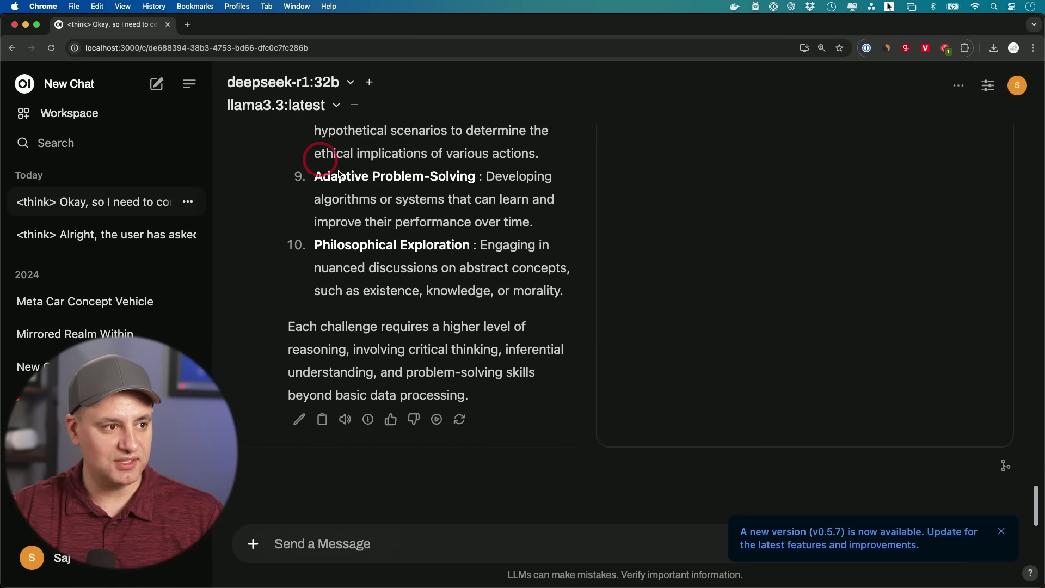
Start a new chat with deepseek-r1:32b and deepseek-r1:latest as the two models.
click(82, 83)
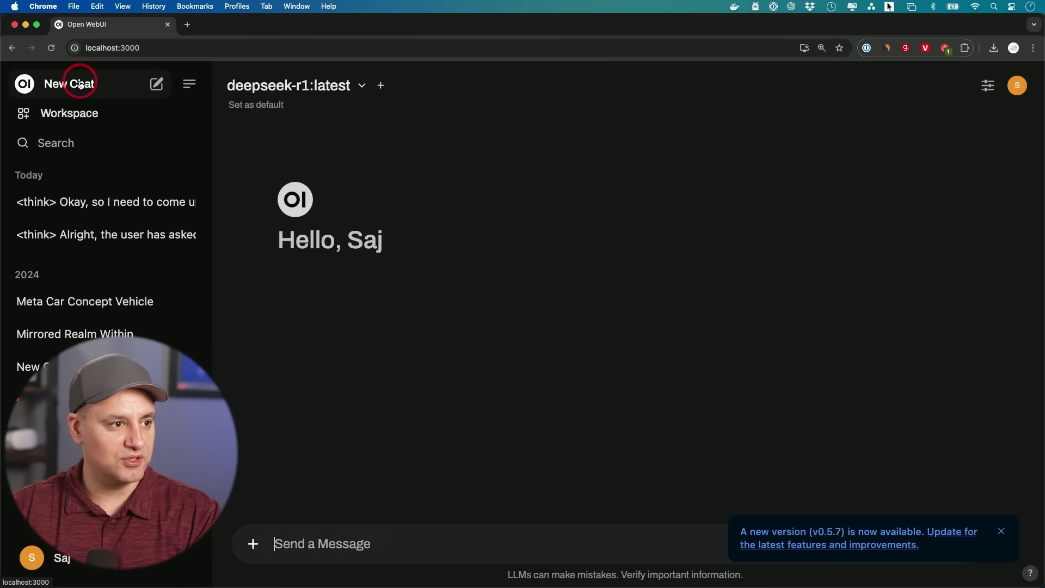
click(293, 87)
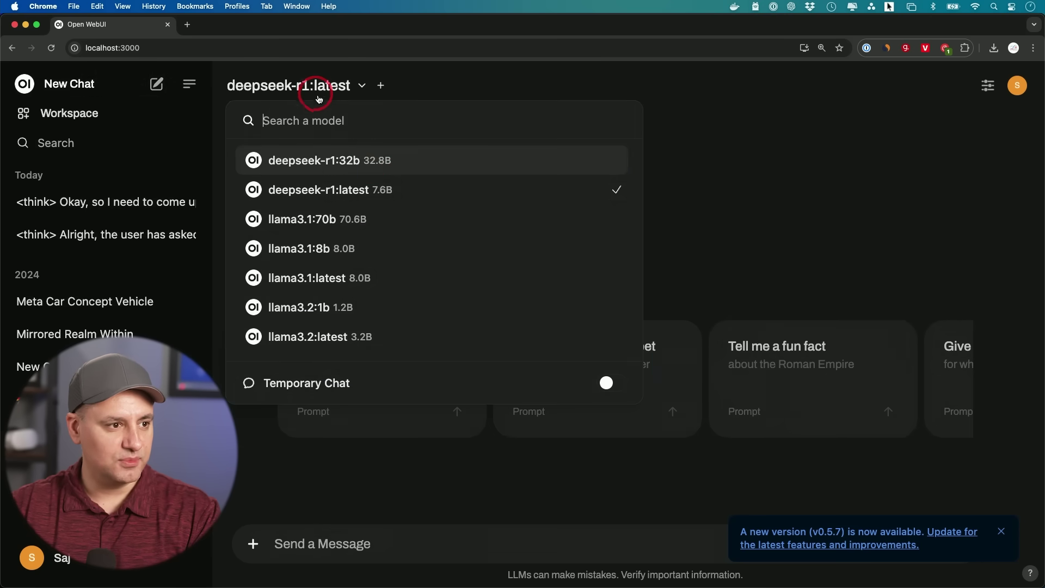
click(365, 159)
click(369, 85)
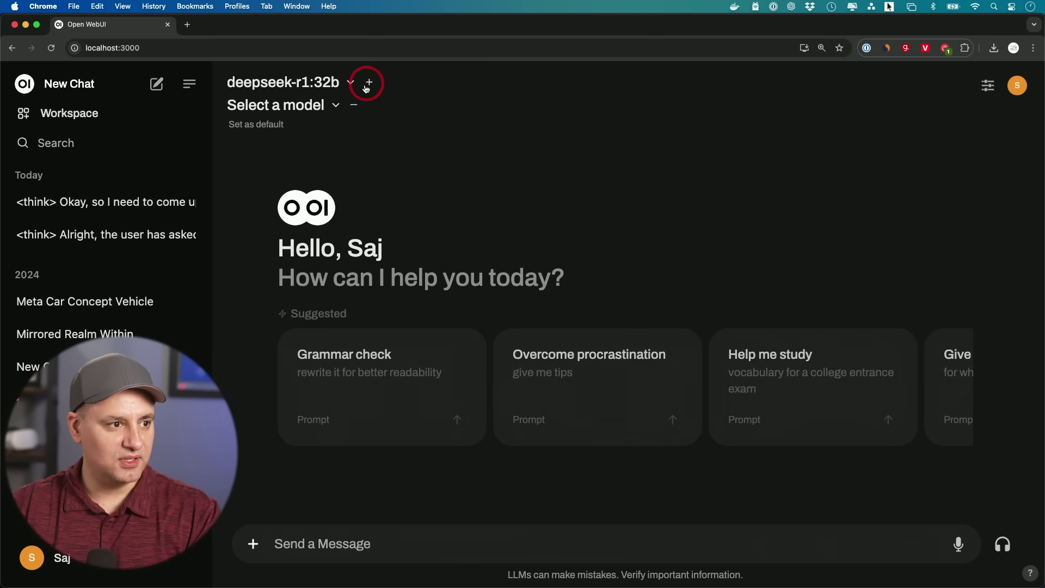
click(309, 105)
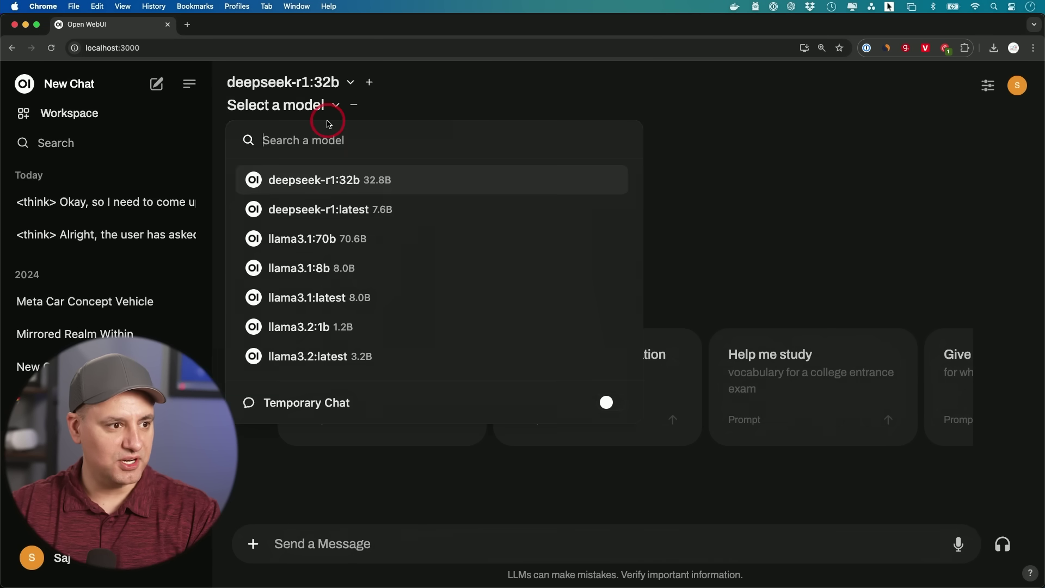
click(352, 209)
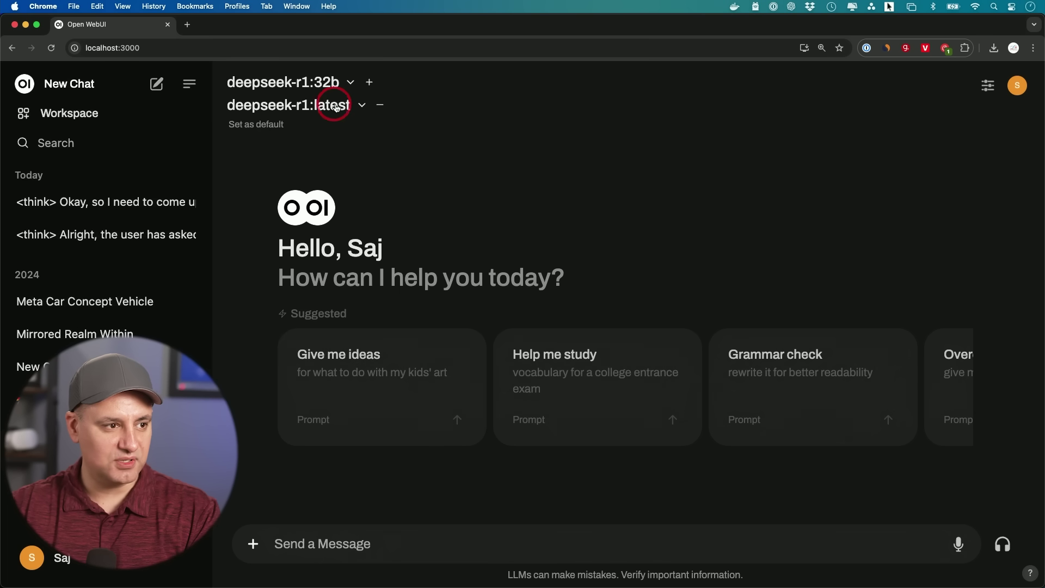
Paste the ten reasoning challenges prompt and send it to both models.
click(338, 543)
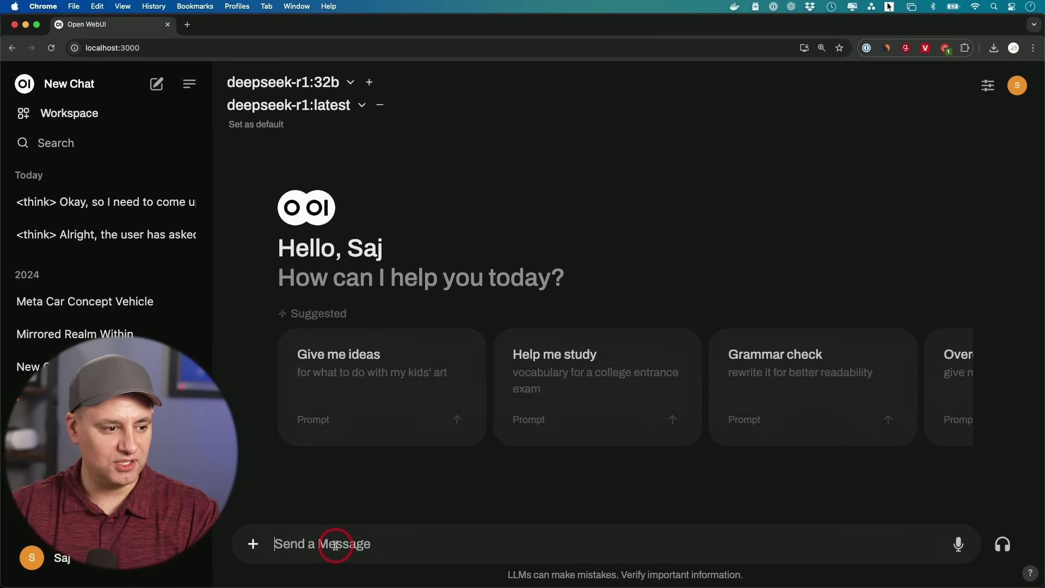
text(give me ten challenges only a reasoning AI model can solve)
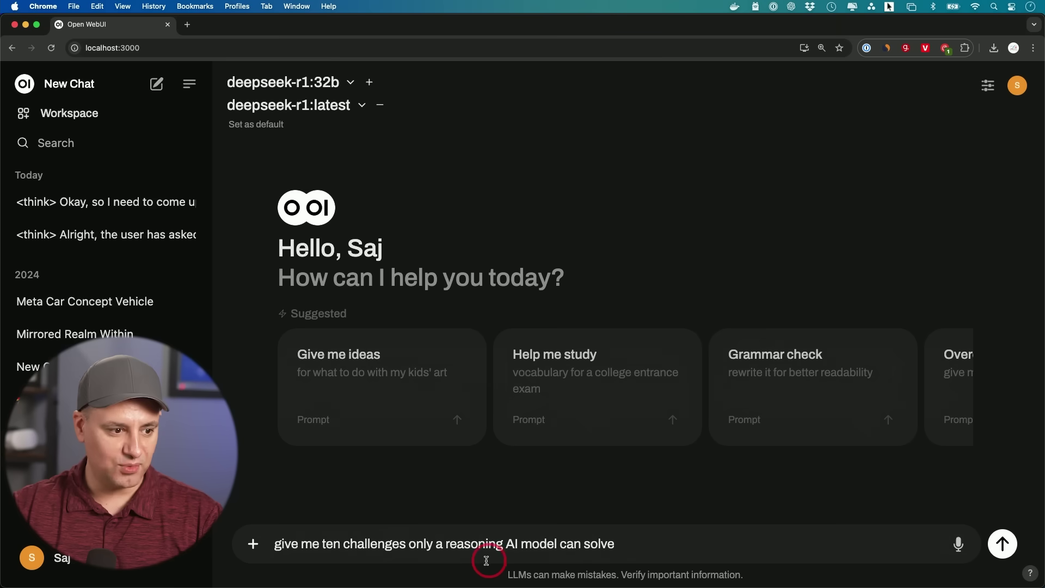
key(Return)
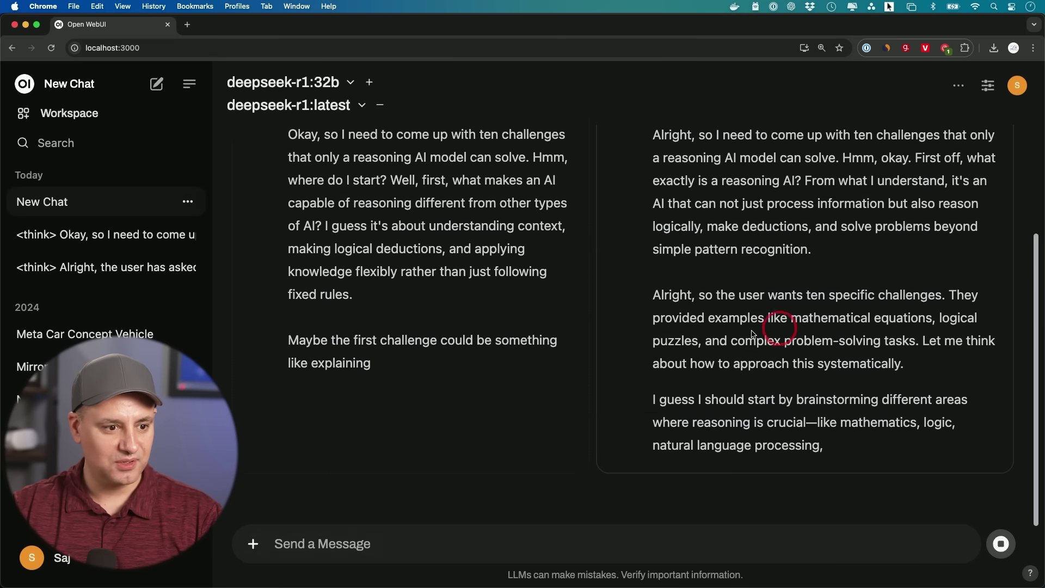
scroll(425, 341, up, 5)
scroll(425, 341, up, 1)
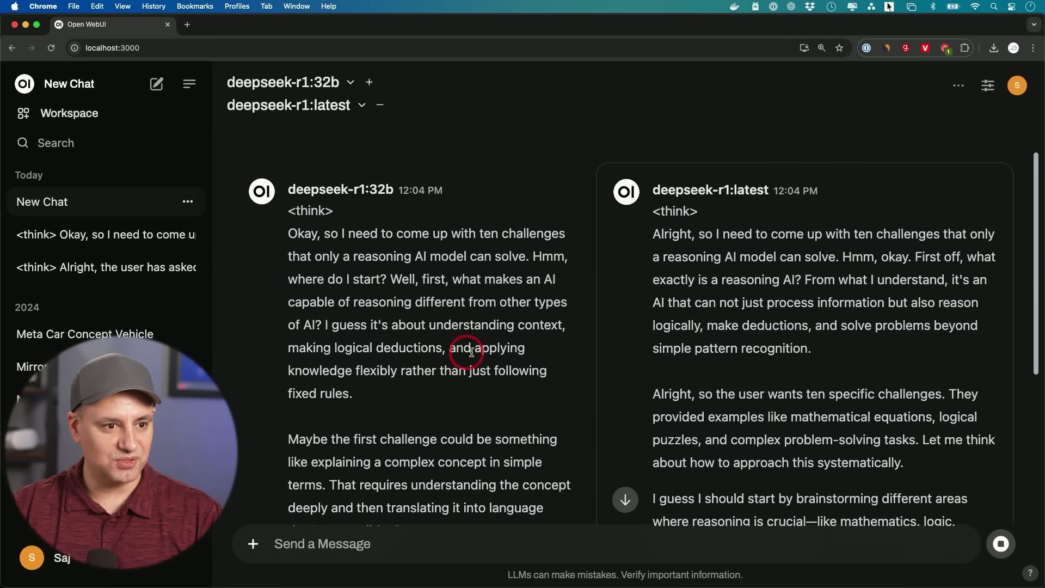
scroll(381, 201, down, 6)
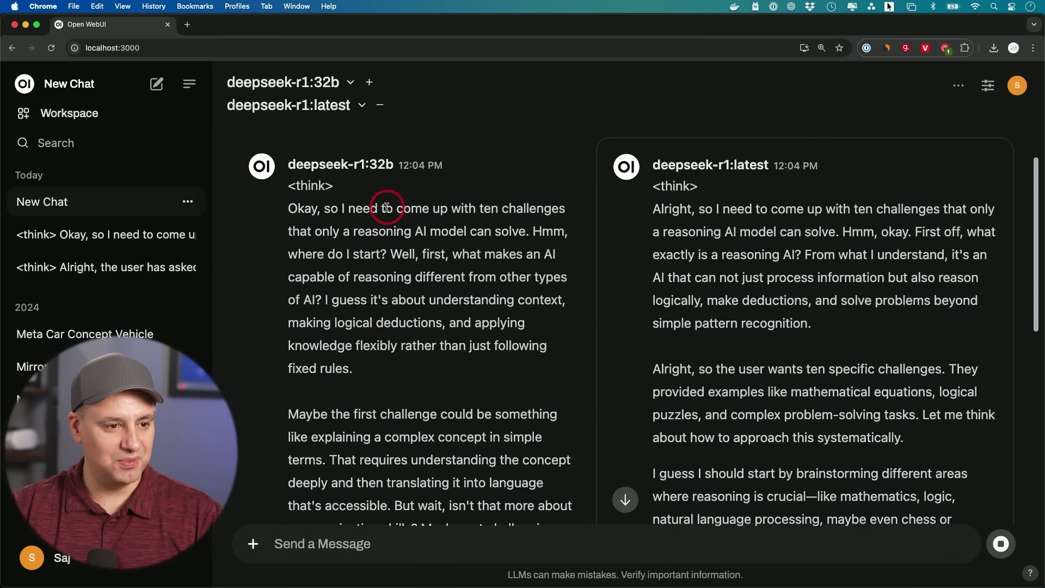
scroll(386, 207, down, 3)
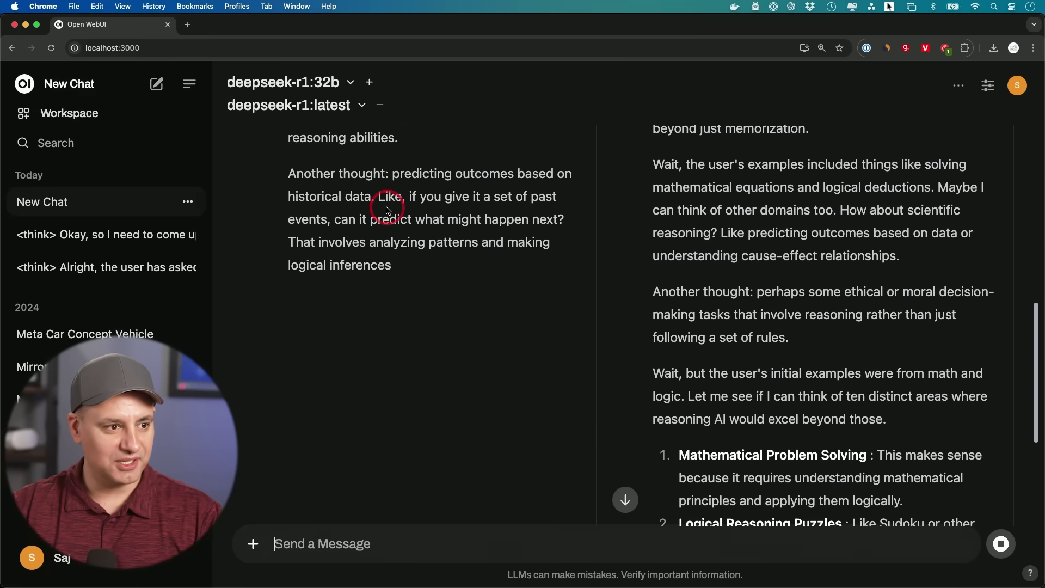
scroll(479, 234, down, 1)
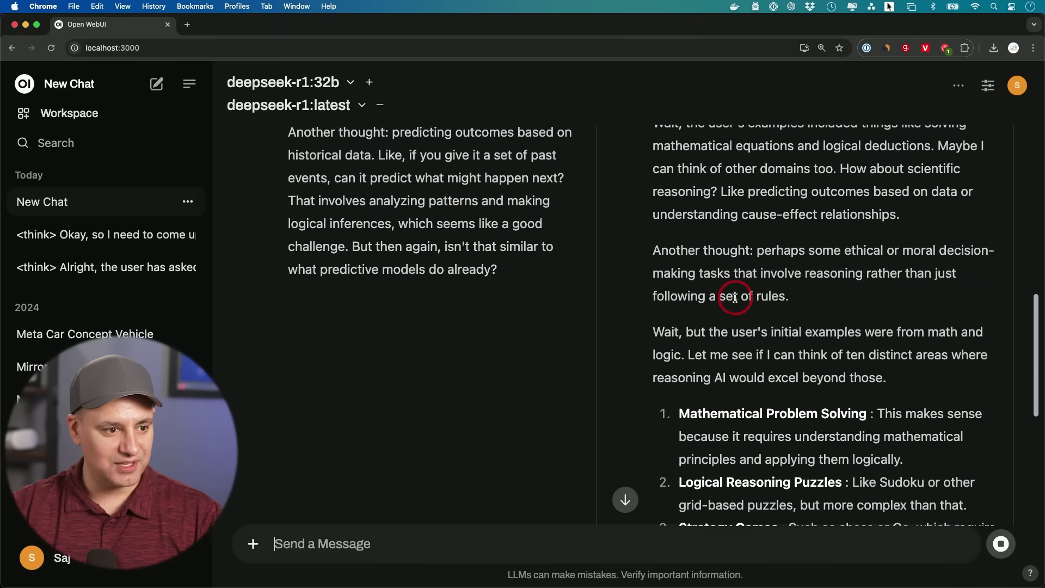
scroll(736, 298, down, 2)
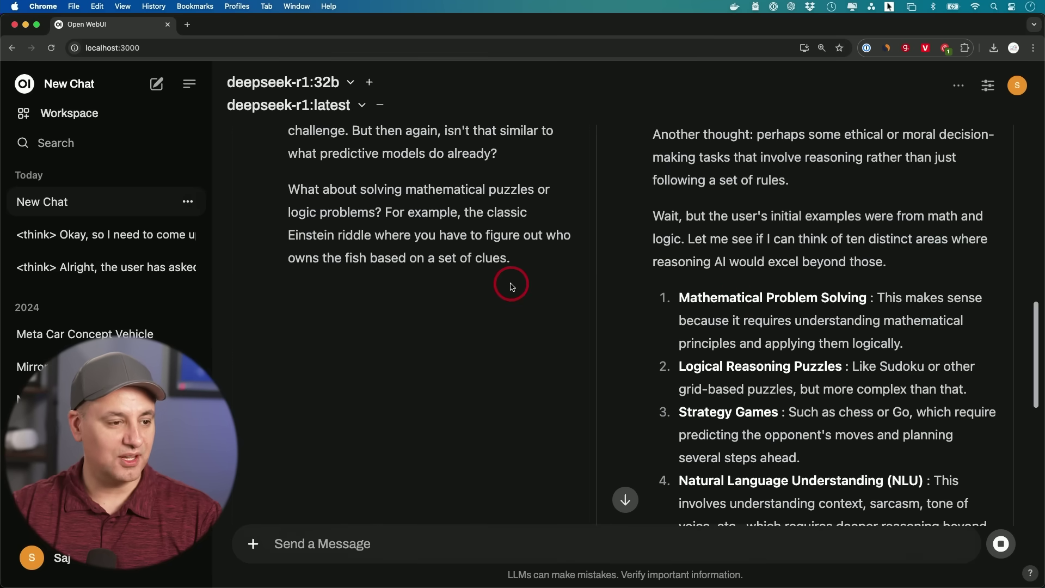
scroll(510, 291, down, 3)
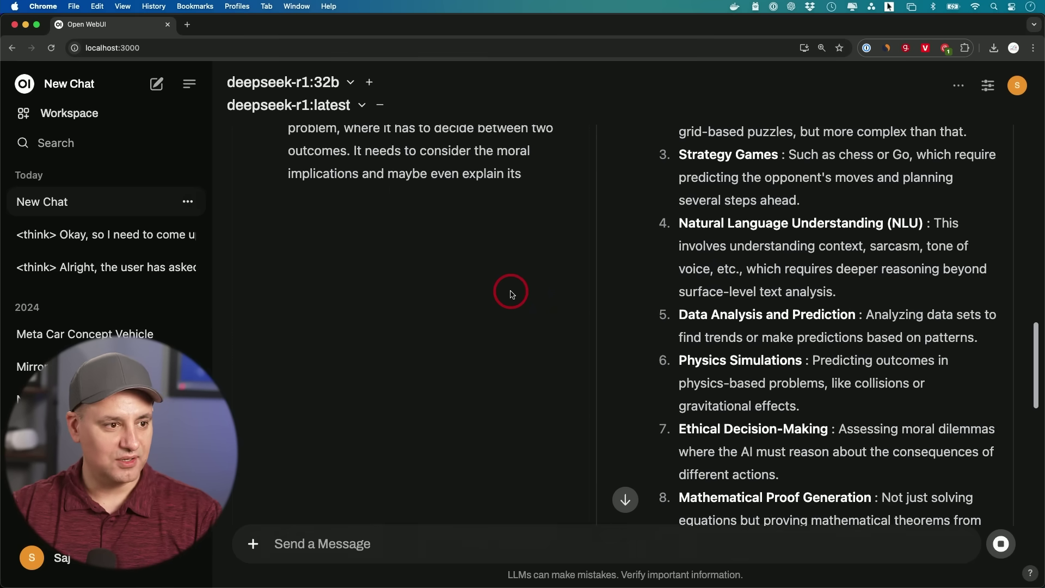
scroll(511, 294, up, 10)
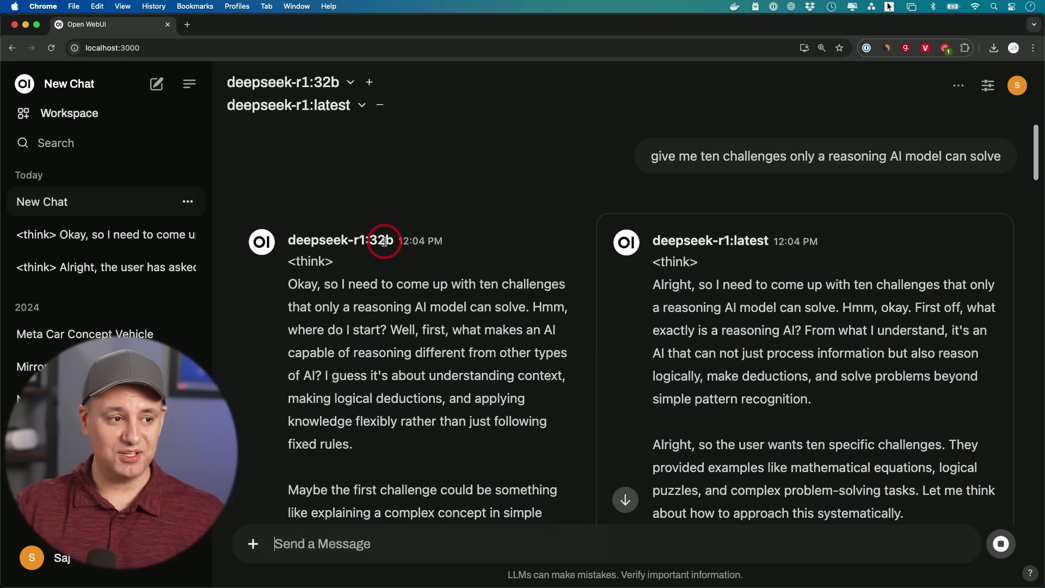
scroll(387, 225, up, 2)
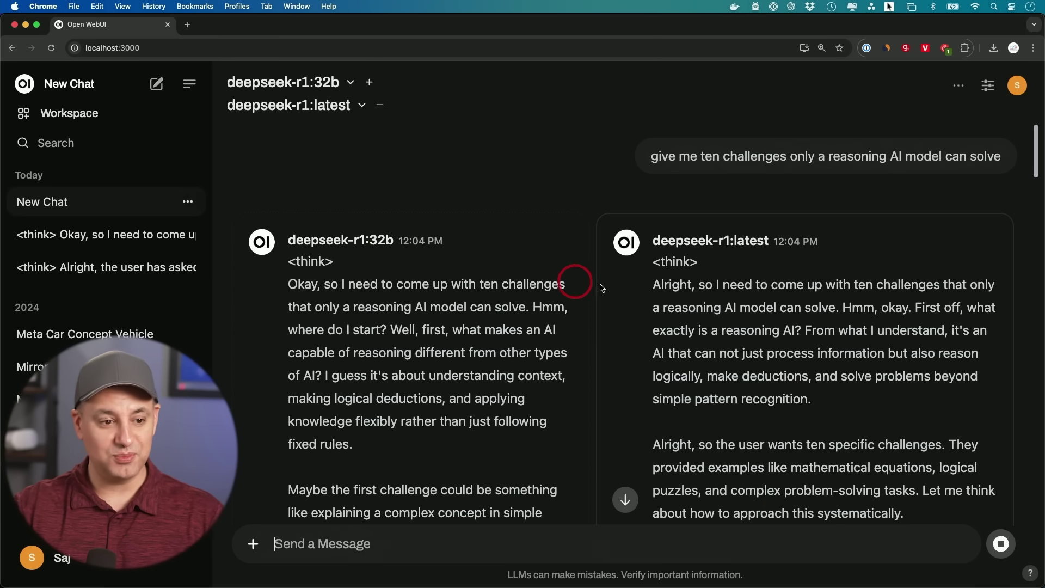